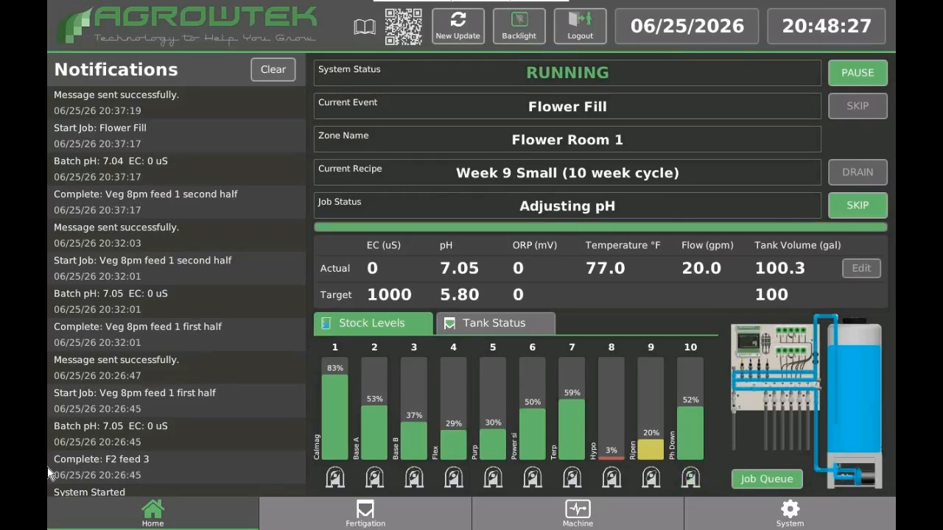
- Open the stock properties of the Base A chemical pump in the fertigation settings
left_click(365, 508)
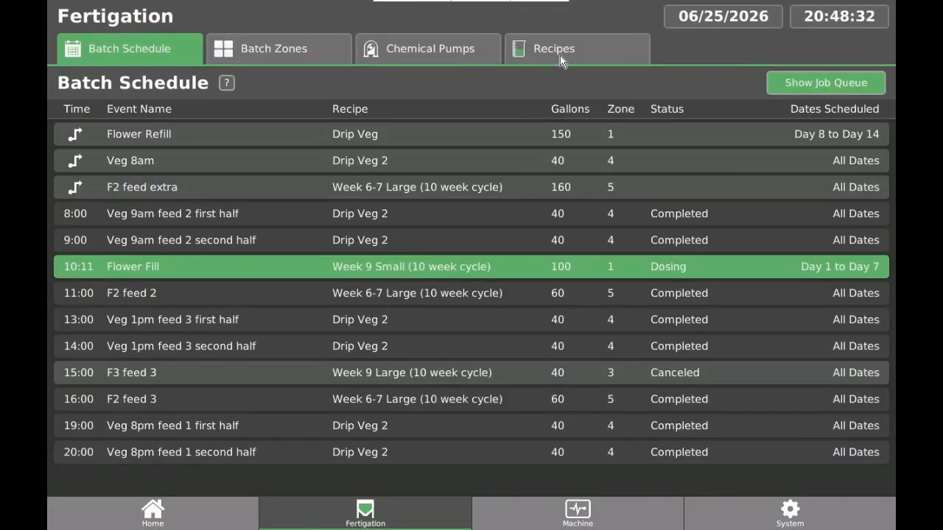
left_click(464, 56)
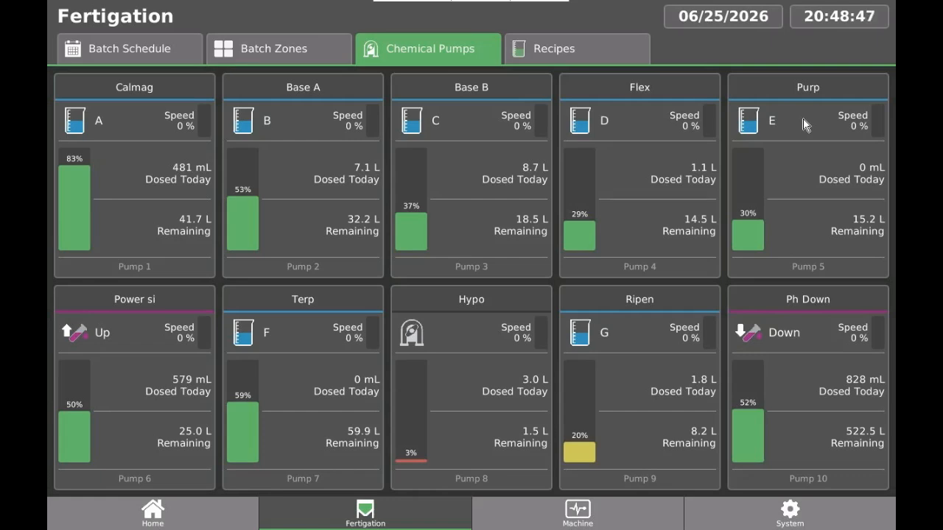
left_click(313, 131)
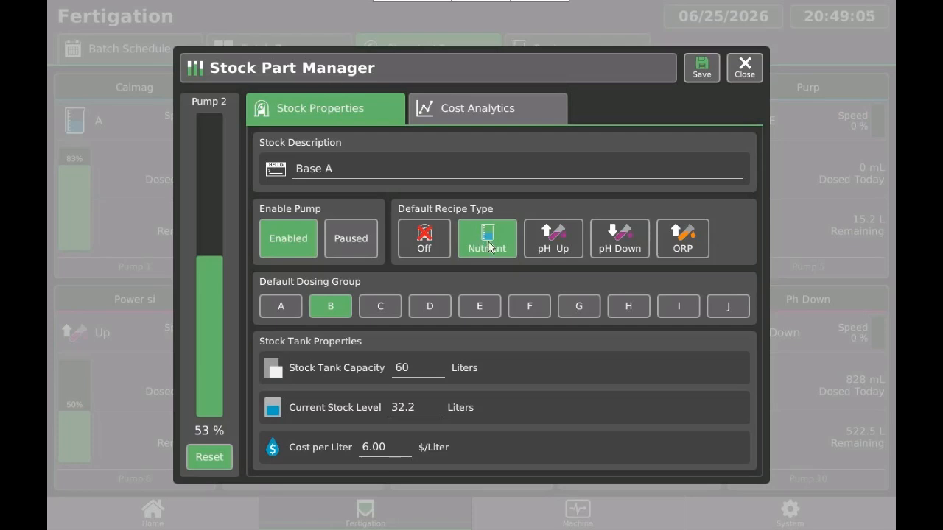
- Try the pH Up, pH Down, ORP and Off default recipe types for the Base A pump
left_click(561, 244)
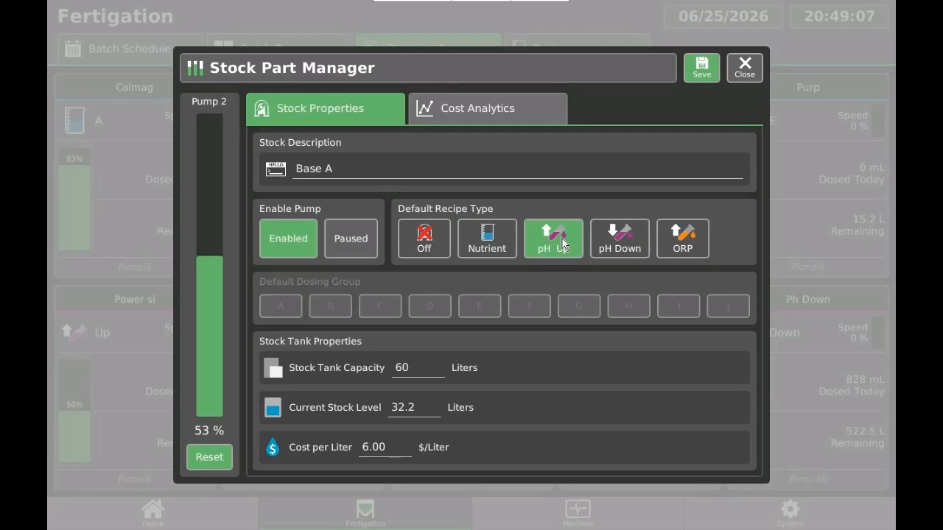
left_click(634, 242)
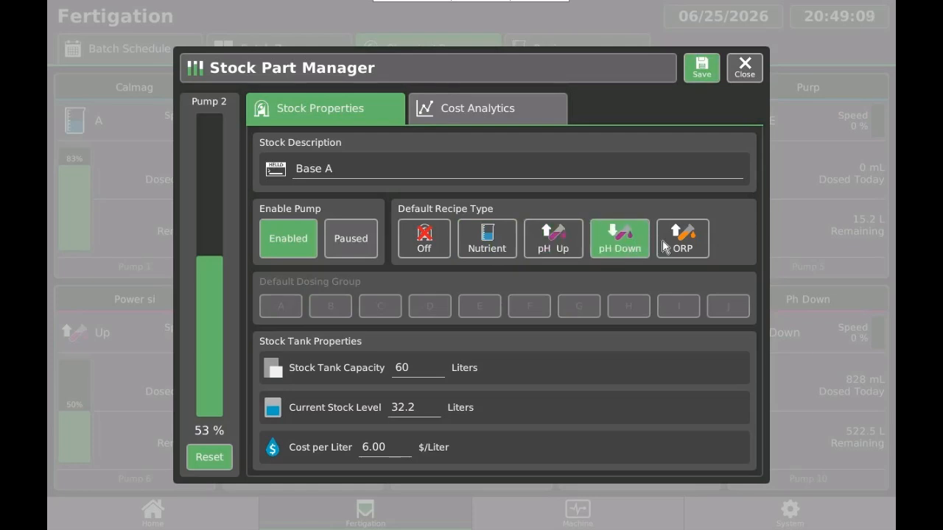
left_click(687, 246)
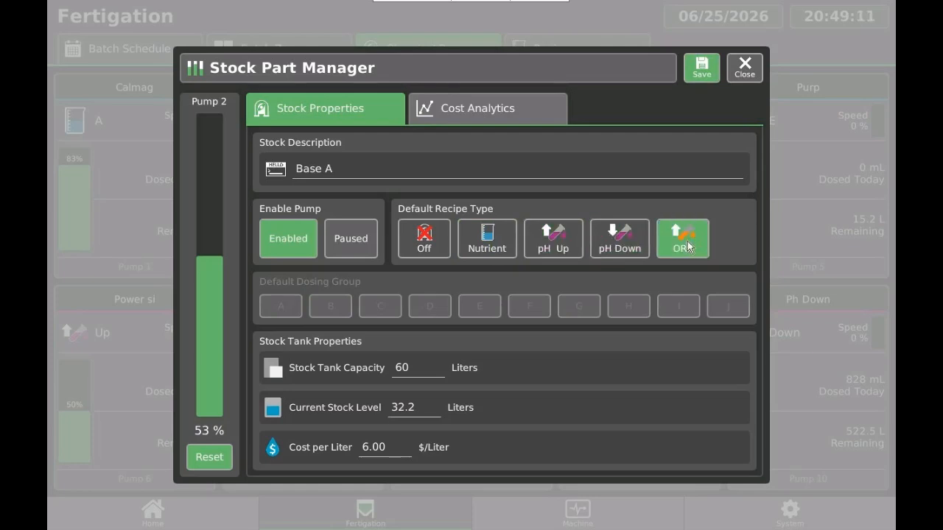
left_click(436, 236)
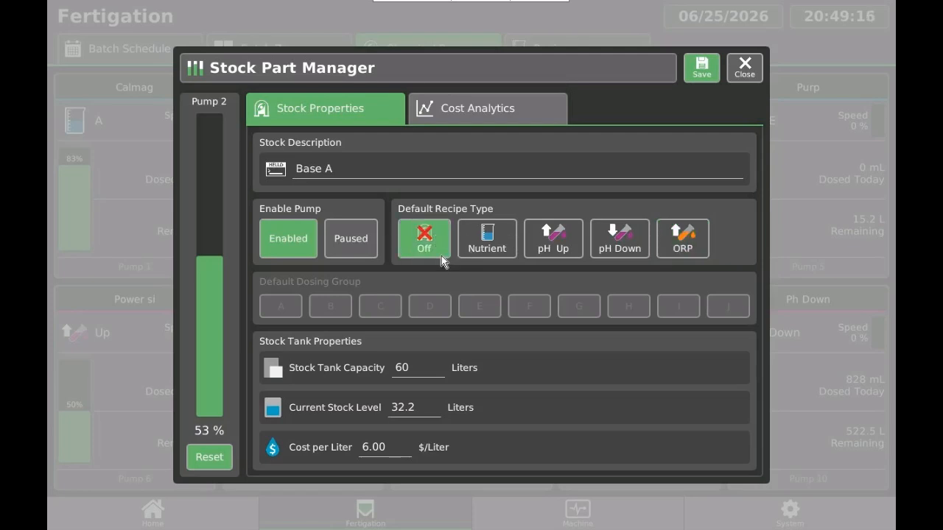
- Set Base A's default recipe type to Nutrient with default dosing group B, and save the stock properties
left_click(476, 248)
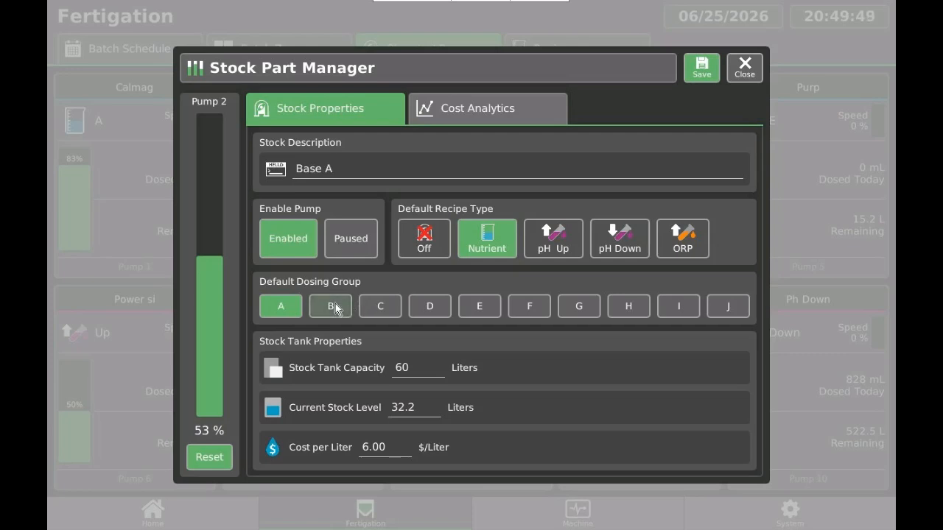
left_click(336, 308)
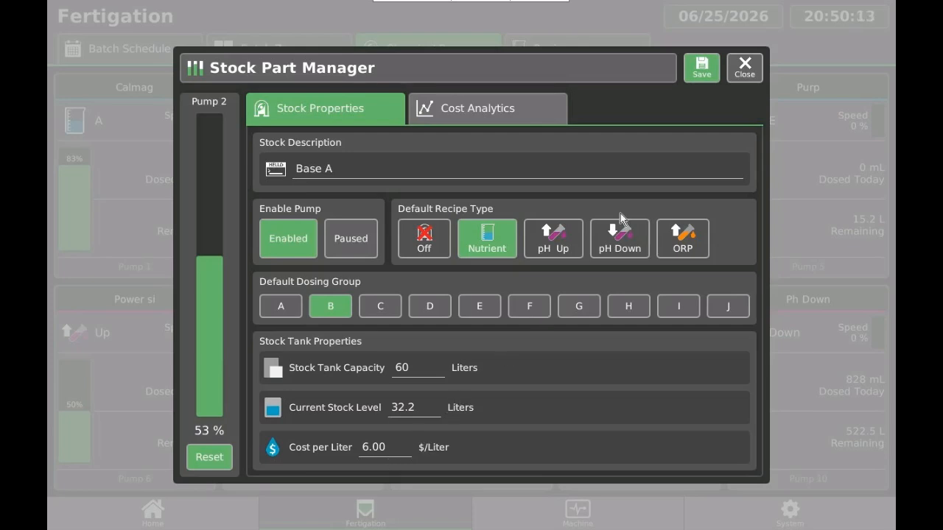
left_click(701, 74)
left_click(744, 73)
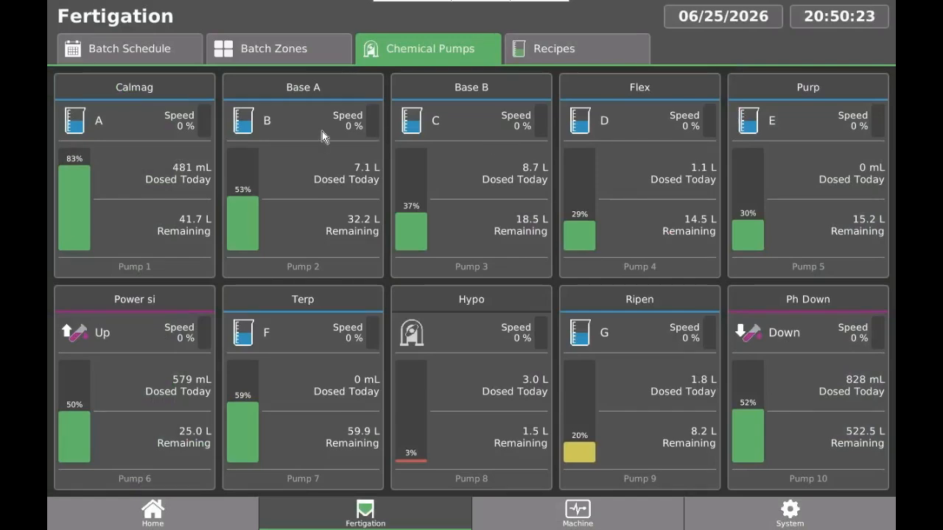
- Load the Week 6-7 Large (10 week cycle) recipe in the recipe editor
left_click(556, 53)
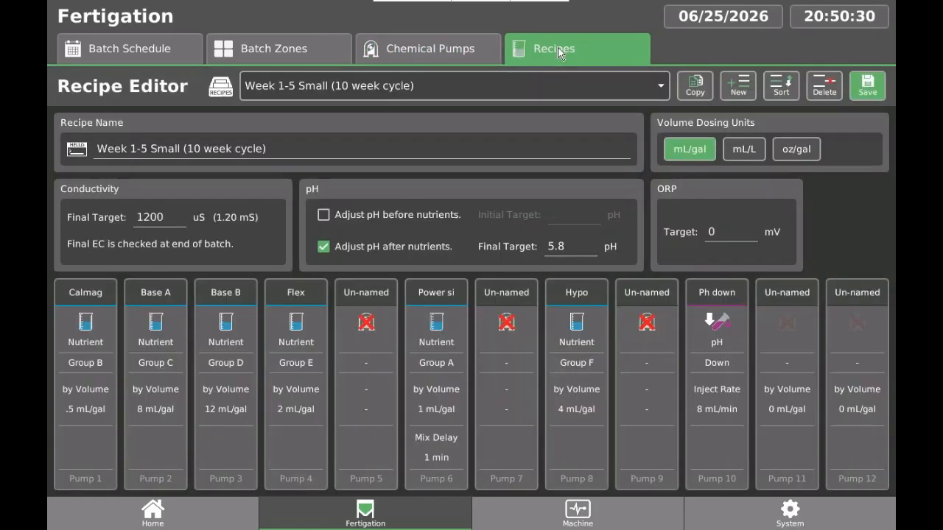
left_click(324, 88)
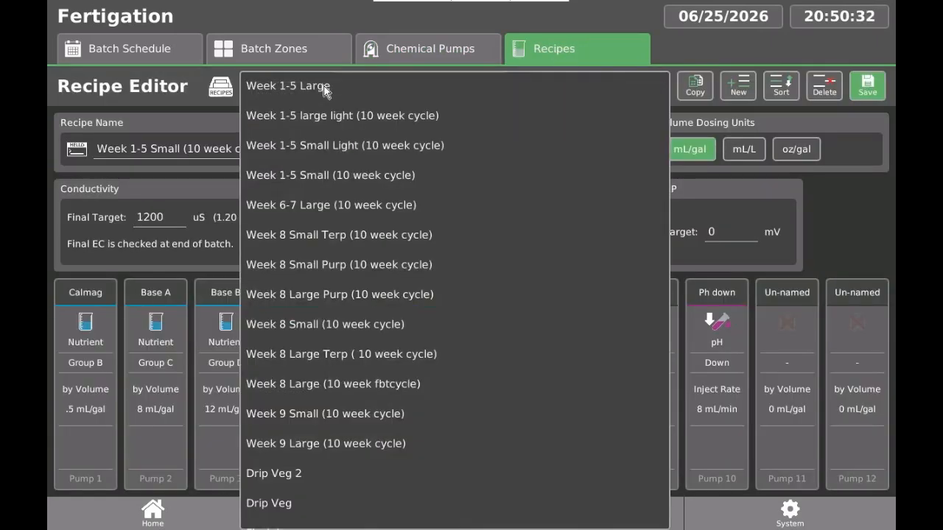
left_click(320, 208)
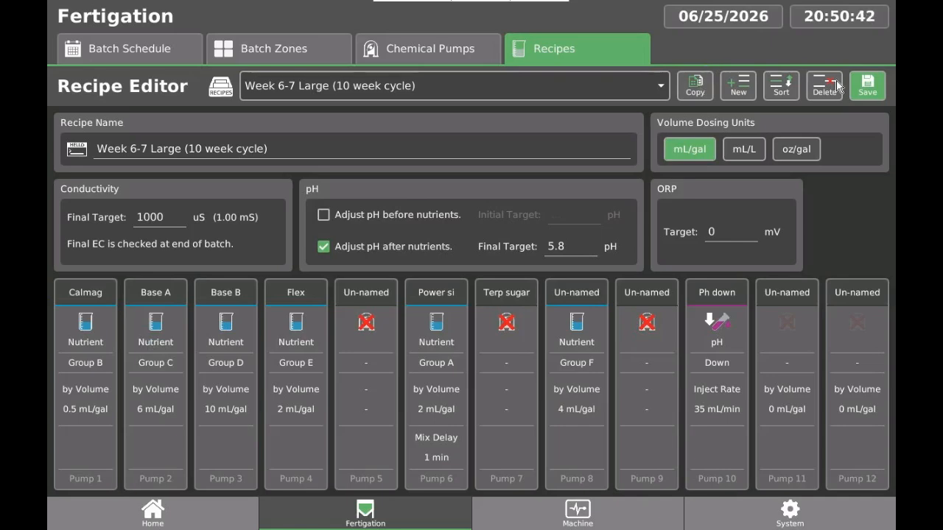
- Examine the list of stored recipes and their sort order without rearranging them
left_click(633, 85)
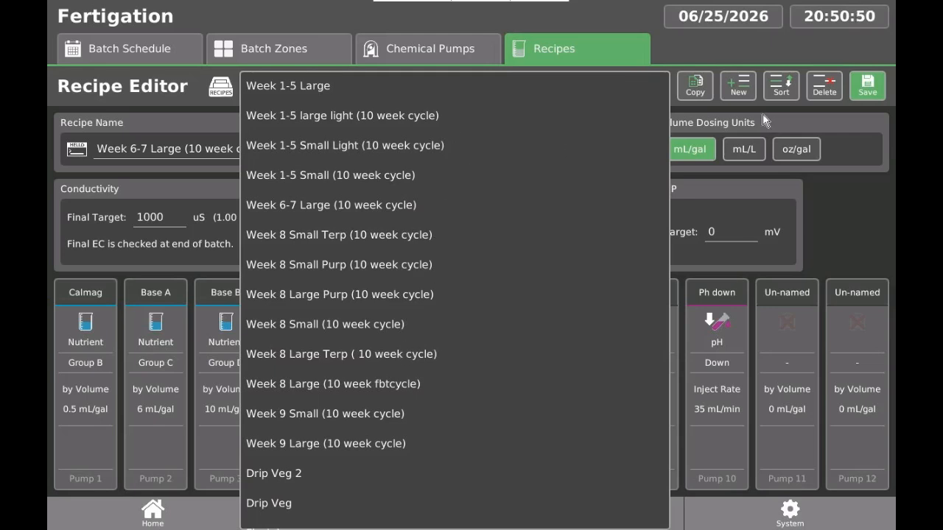
left_click(794, 87)
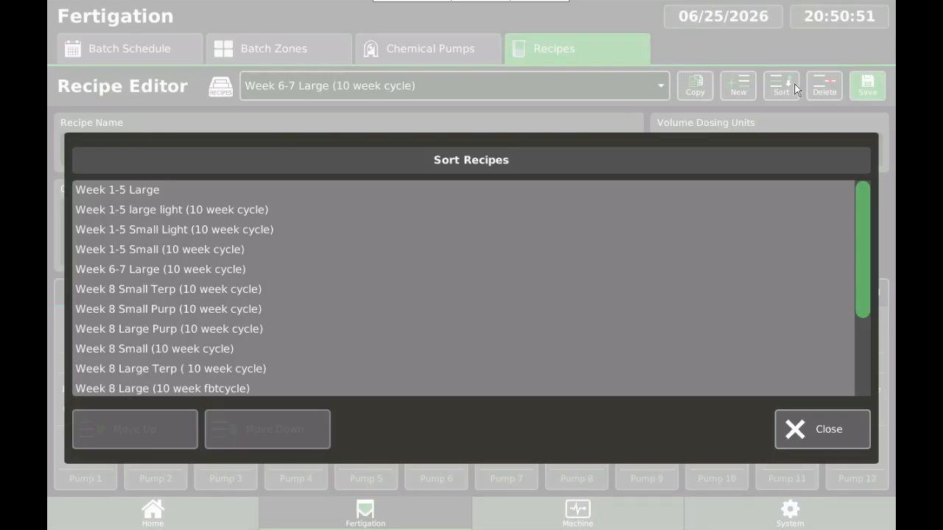
left_click(438, 275)
left_click(824, 434)
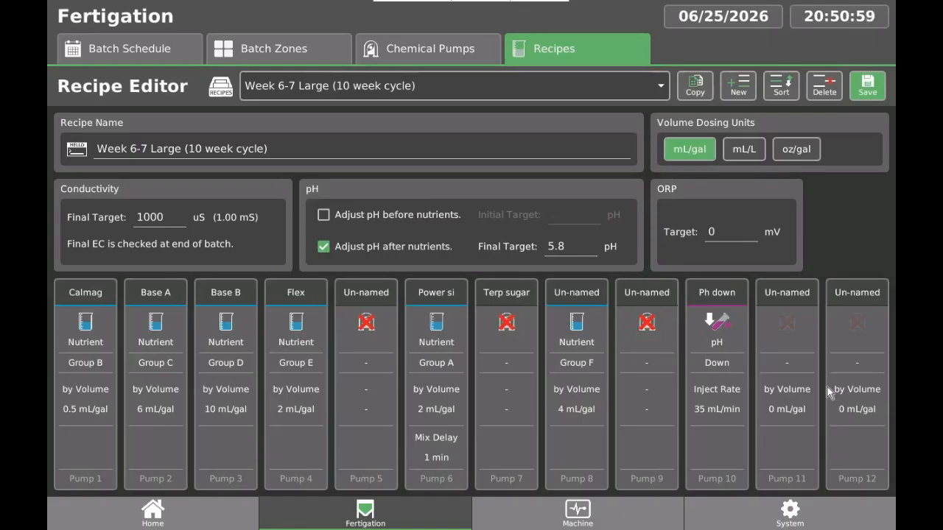
- Create a new recipe and name it "Flower Recipe 1"
left_click(729, 90)
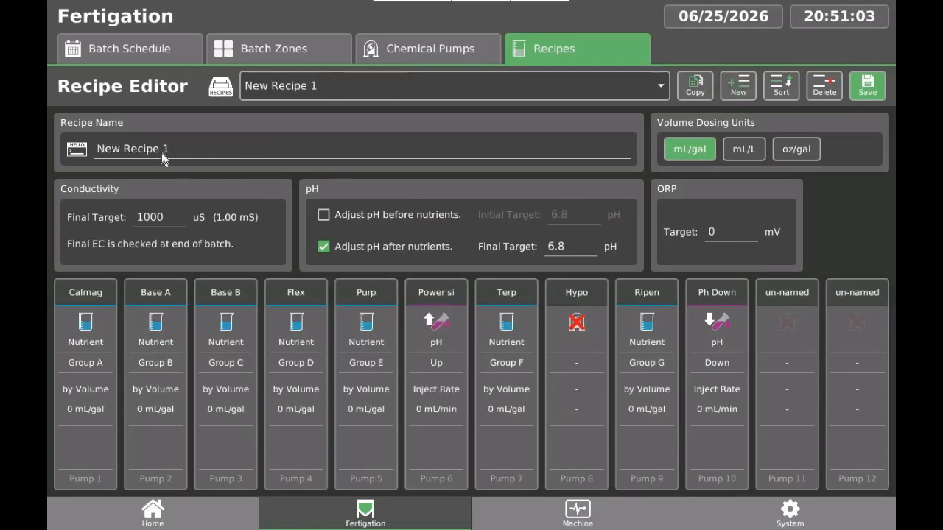
left_click(189, 161)
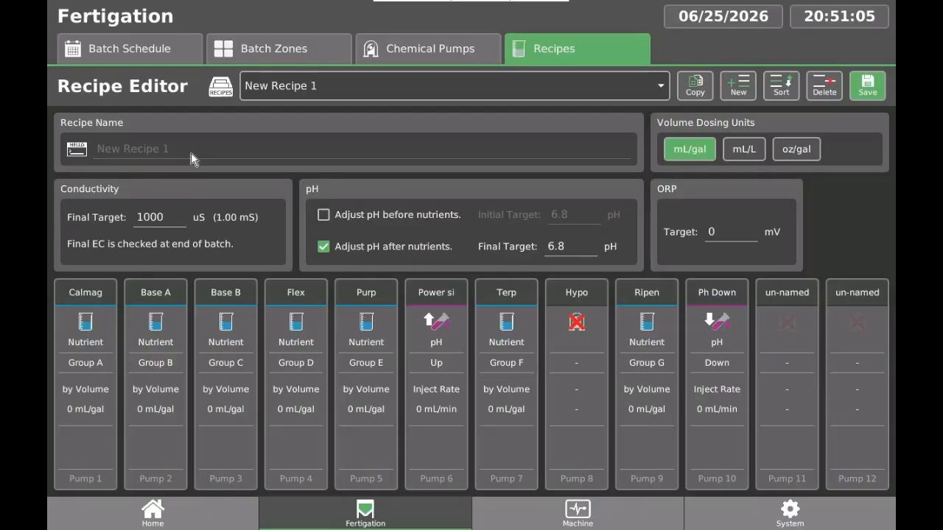
left_click_drag(399, 89, 71, 93)
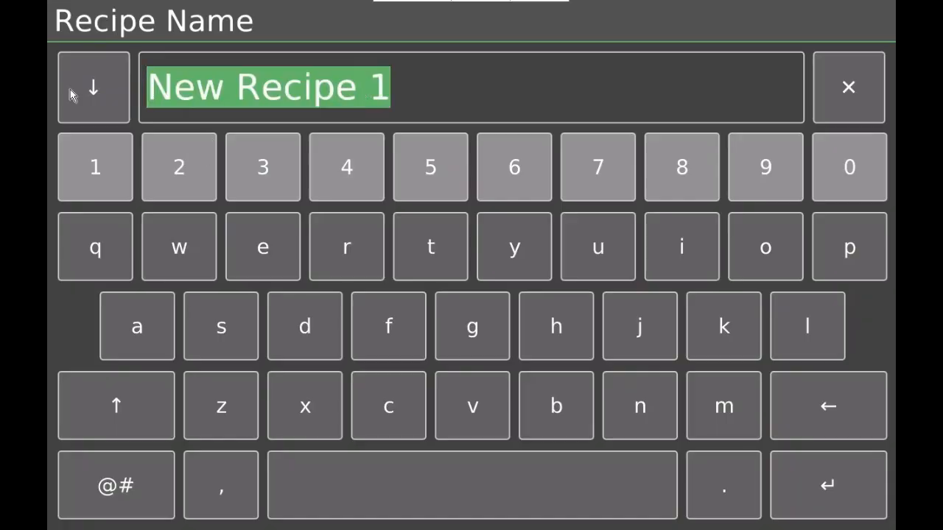
type("Flower Recipe 21")
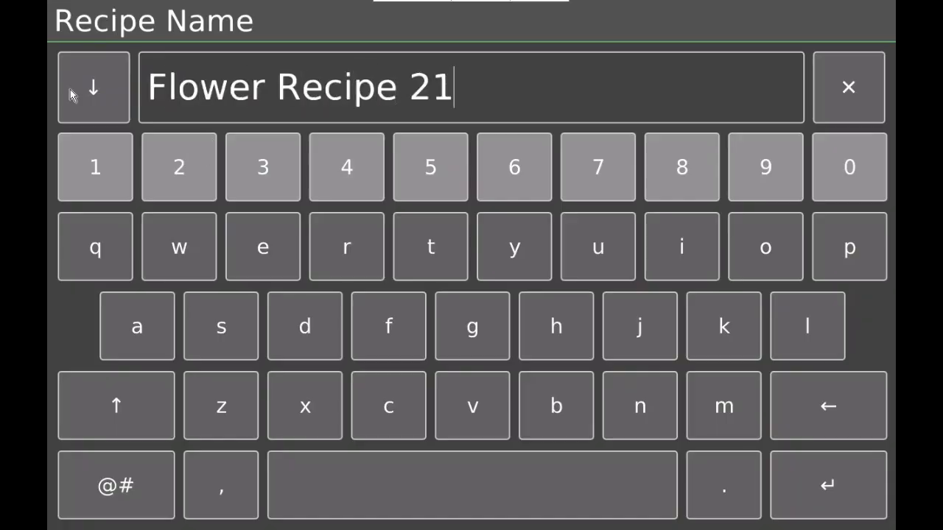
key("BackSpace")
key("BackSpace")
type("1")
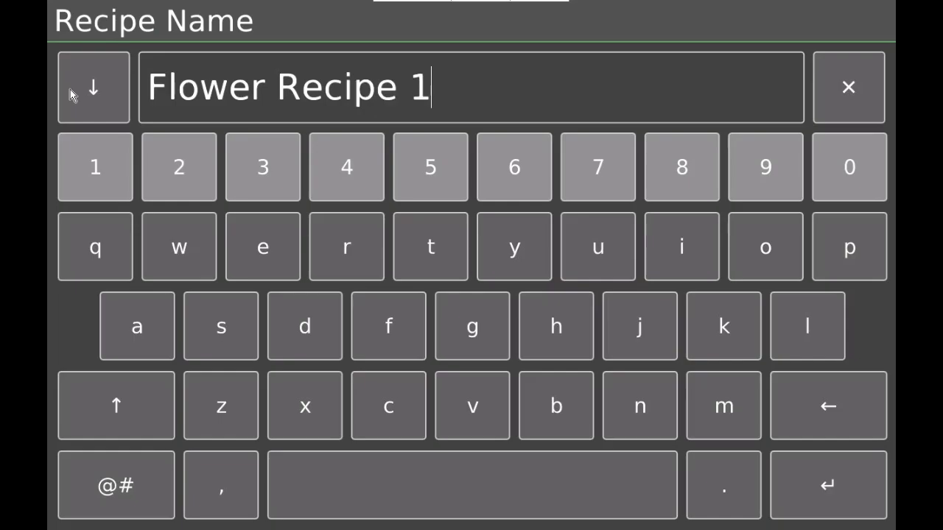
key("Return")
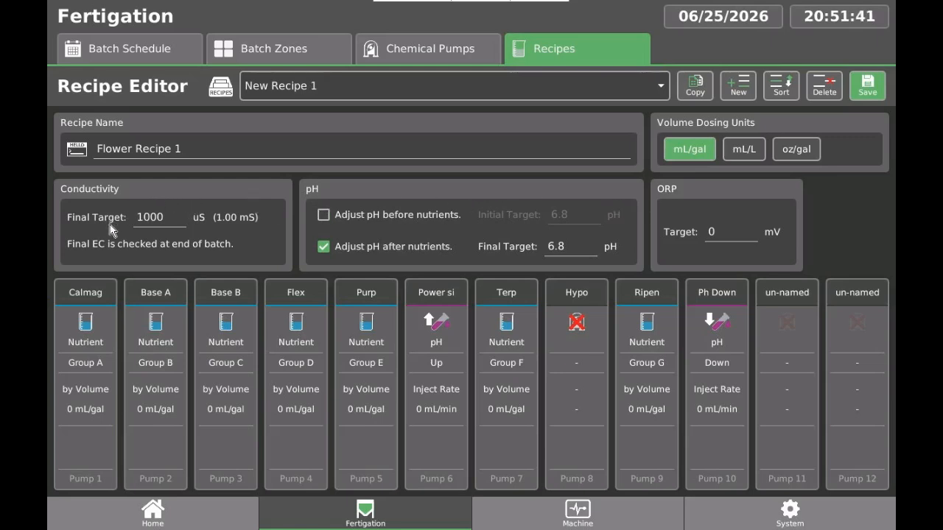
- Set the new recipe's final conductivity target to 1500 uS
left_click(156, 225)
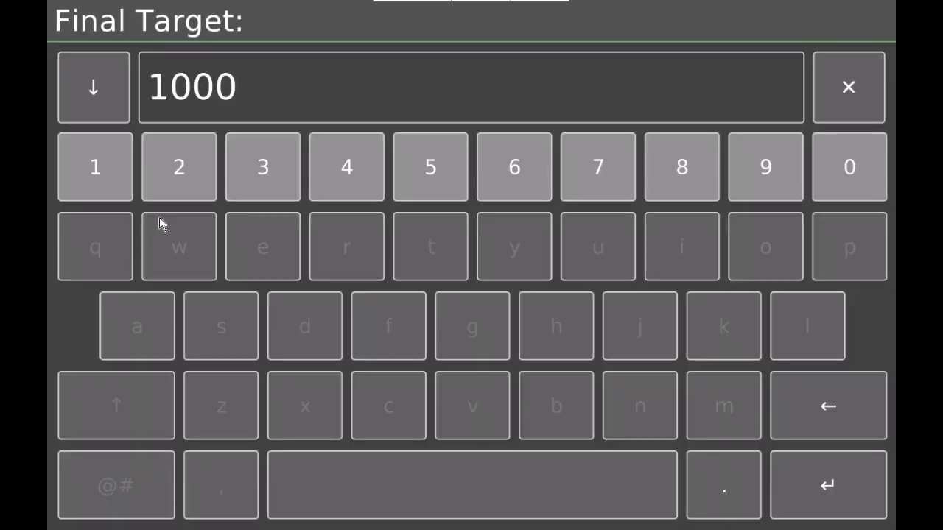
key("BackSpace")
key("BackSpace")
key("BackSpace")
type("500")
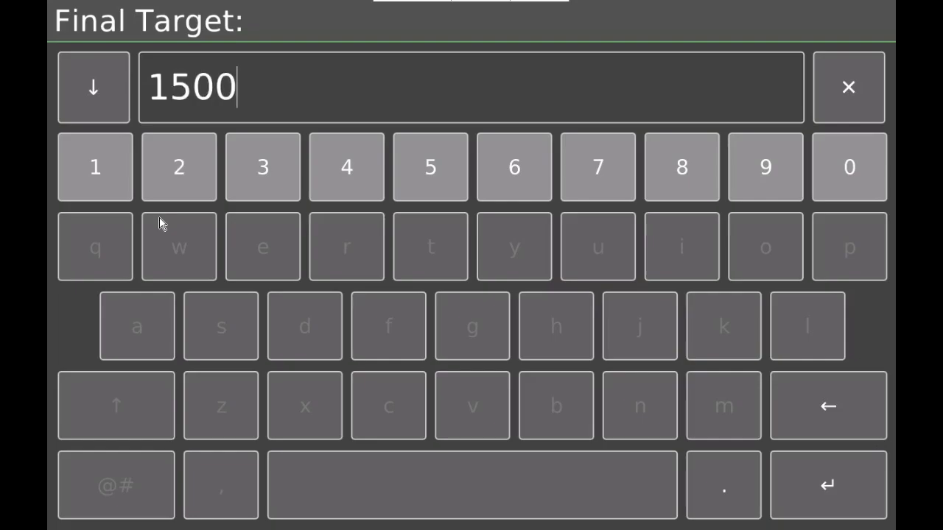
key("Return")
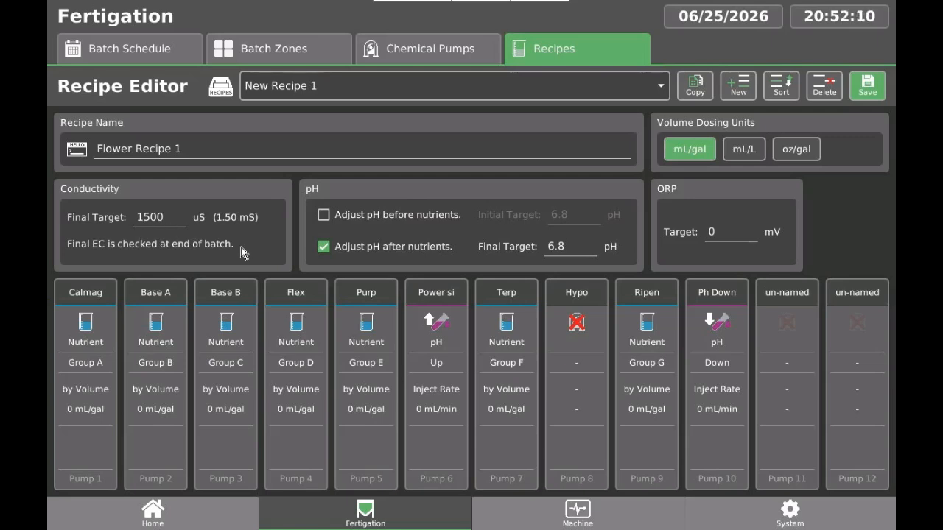
- Try enabling pH adjustment before nutrients, and switch it back off
left_click(327, 216)
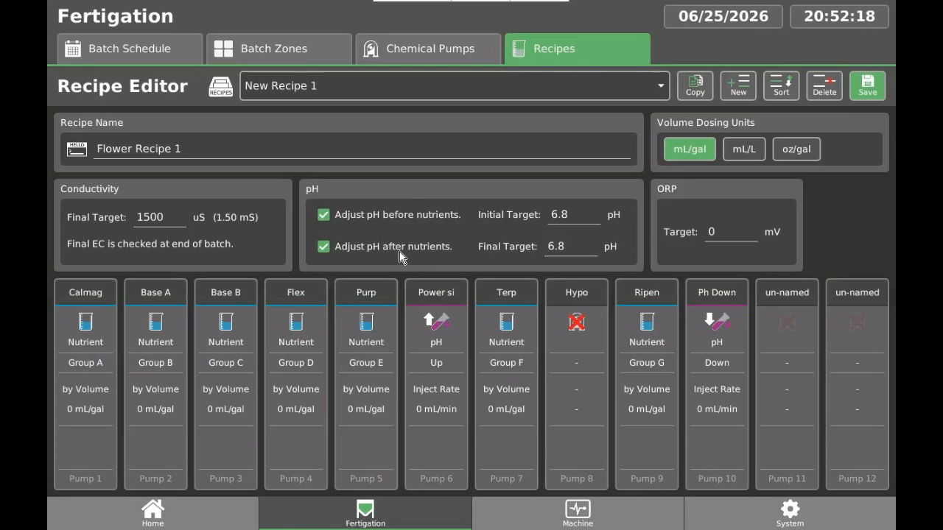
left_click(326, 218)
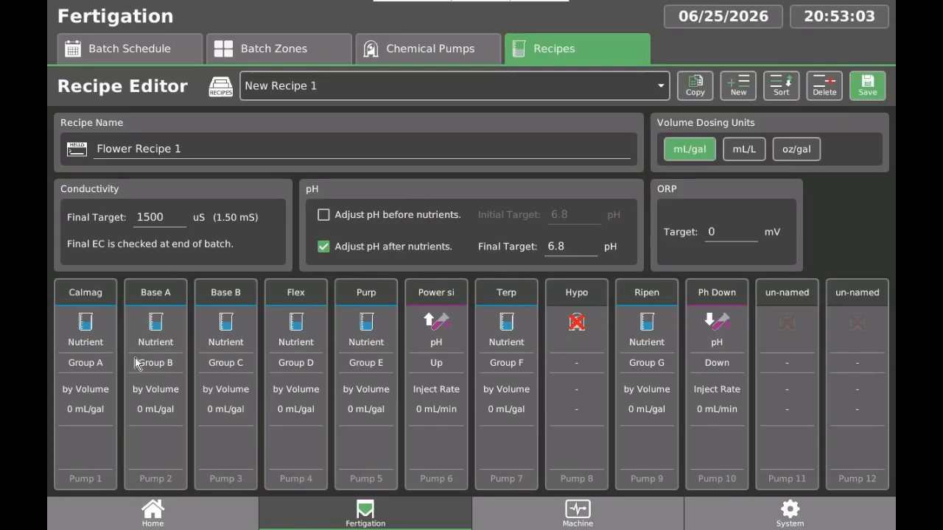
- Set the Calmag part's dose size to 2.5 mL/gallon in the Flower Recipe 1 recipe
left_click(103, 362)
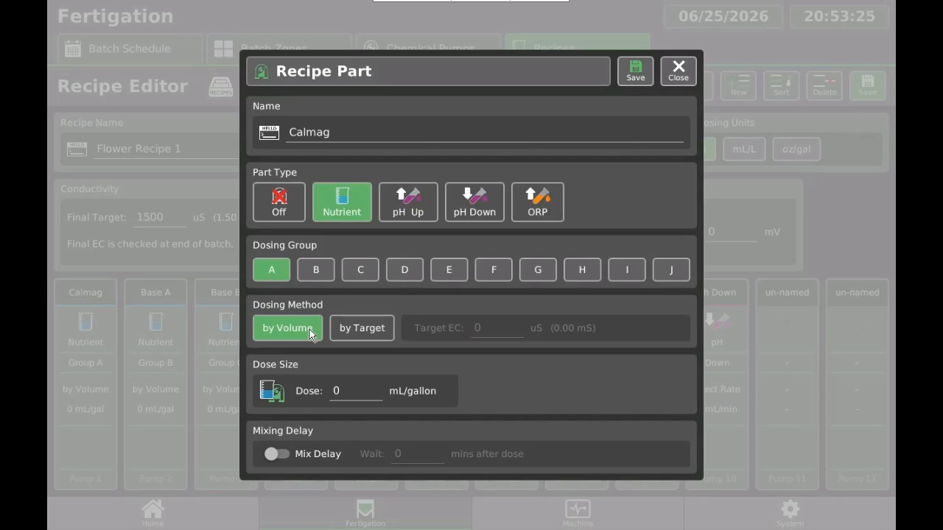
left_click(349, 391)
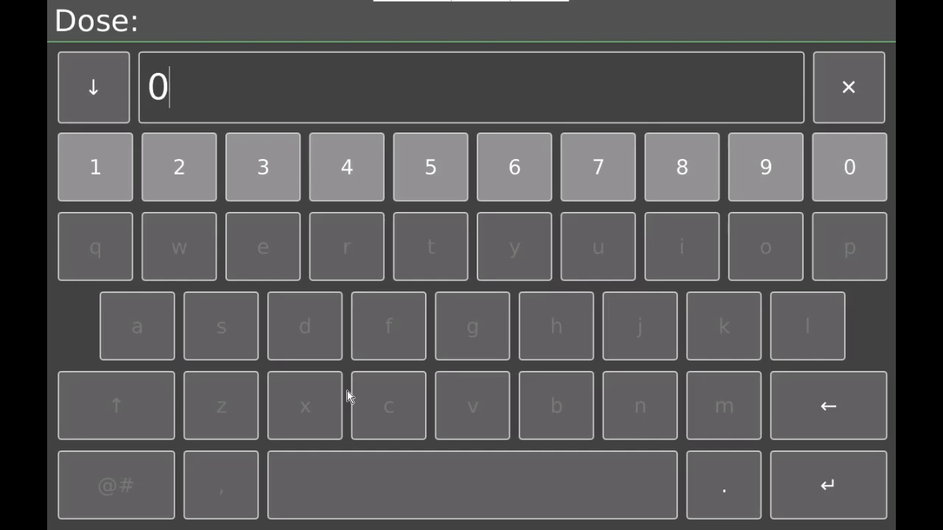
key("BackSpace")
type("2.5")
key("Return")
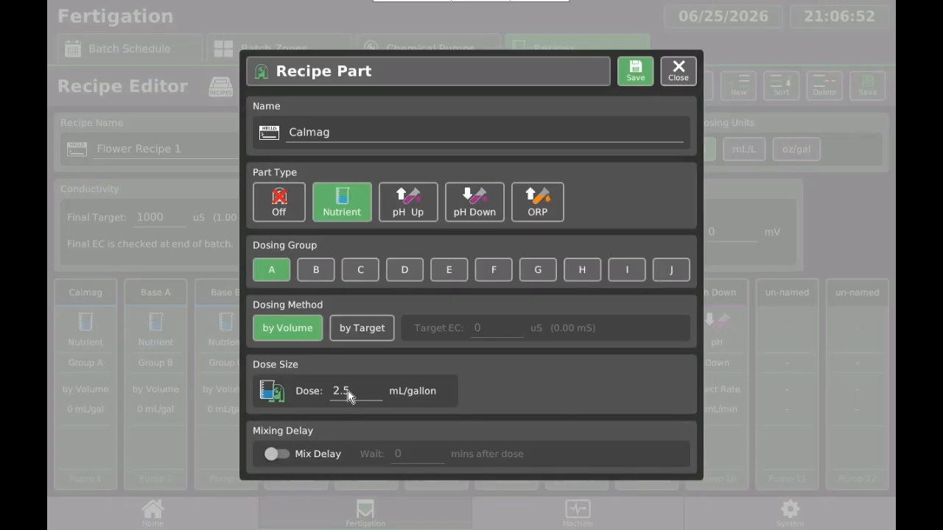
- Enable a mix delay of 1 minute after the Calmag dose, and save and close the recipe part
left_click(277, 457)
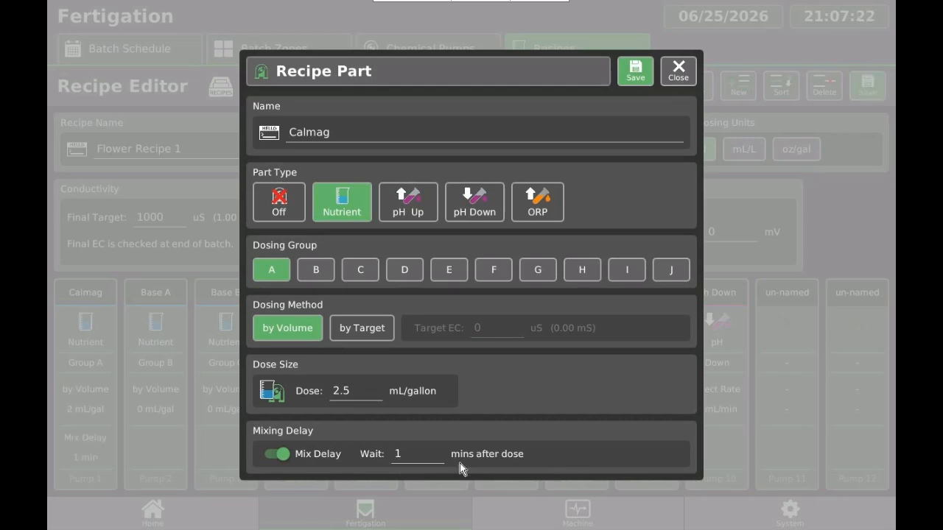
left_click(641, 83)
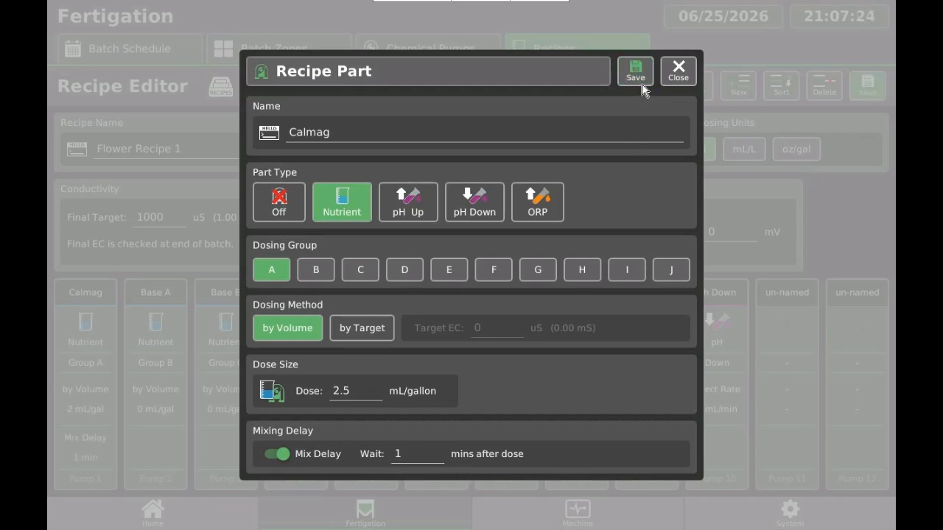
left_click(679, 74)
- Switch the Base A part to dosing by target with a target EC of 1500 uS, and save and close it
left_click(160, 342)
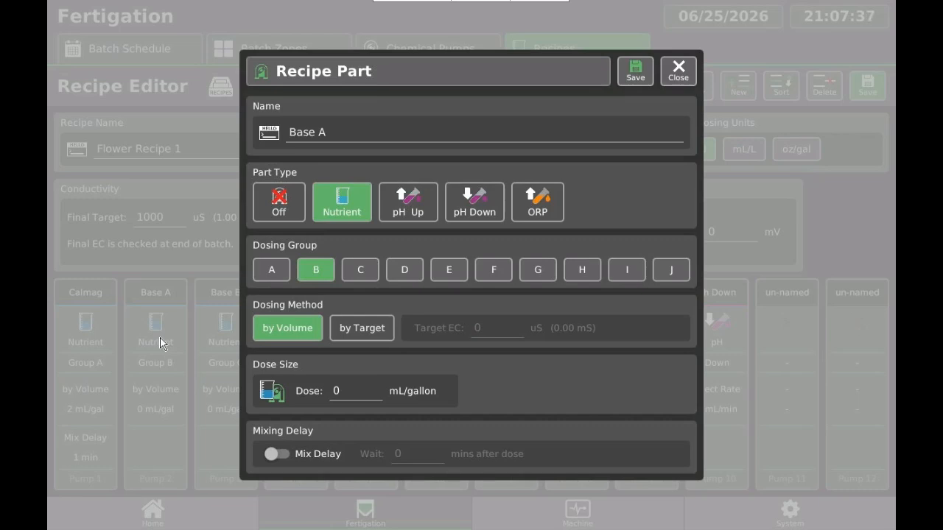
left_click(363, 329)
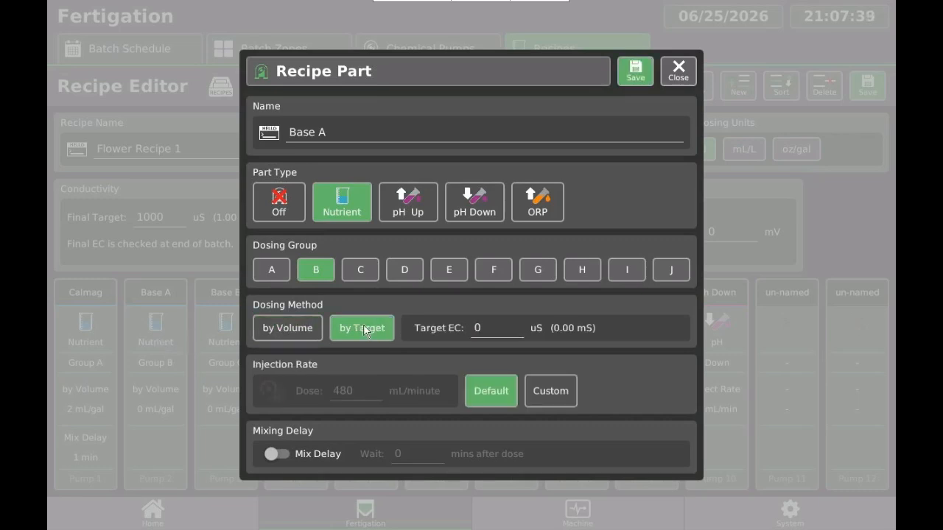
left_click(505, 332)
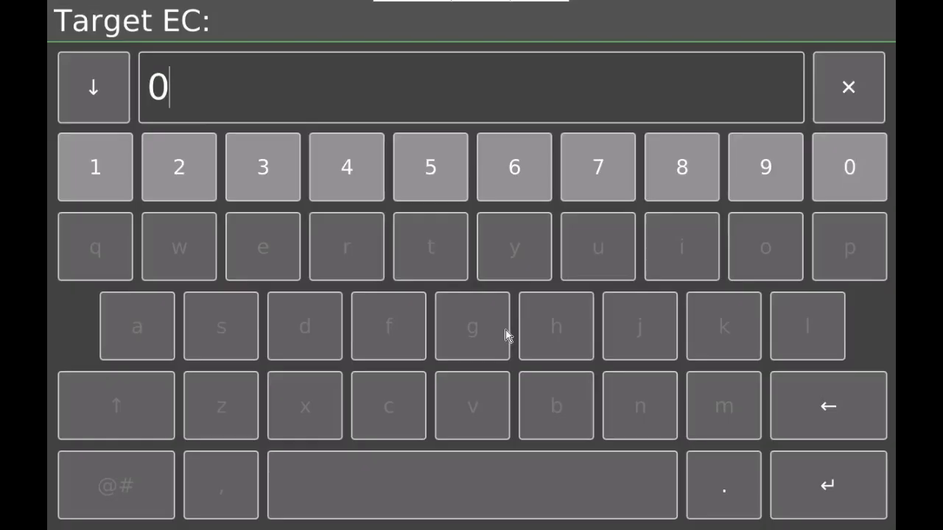
key("BackSpace")
type("1.5")
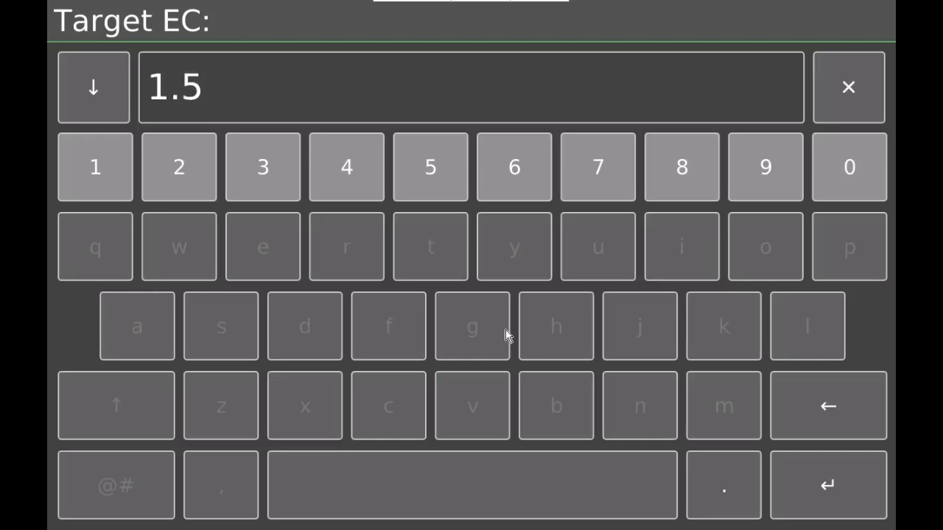
key("BackSpace")
key("BackSpace")
type("500")
key("Return")
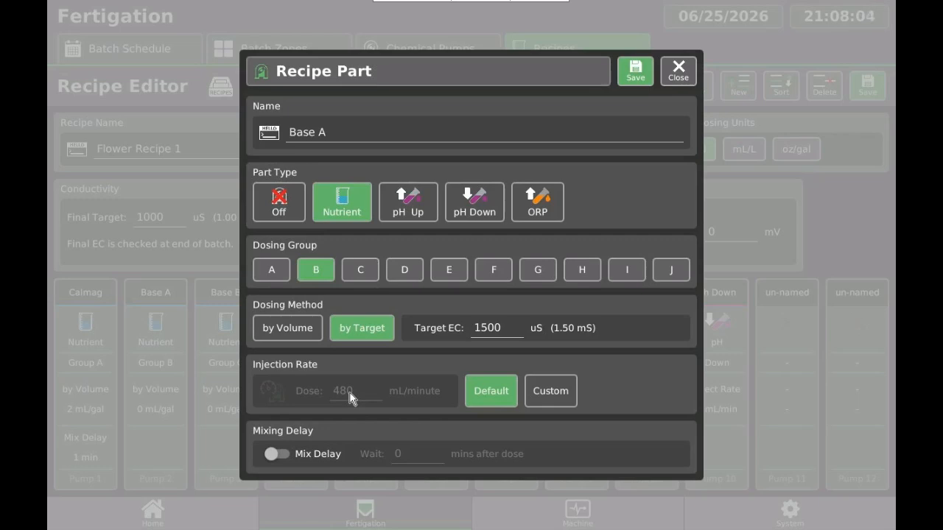
left_click(636, 82)
left_click(674, 79)
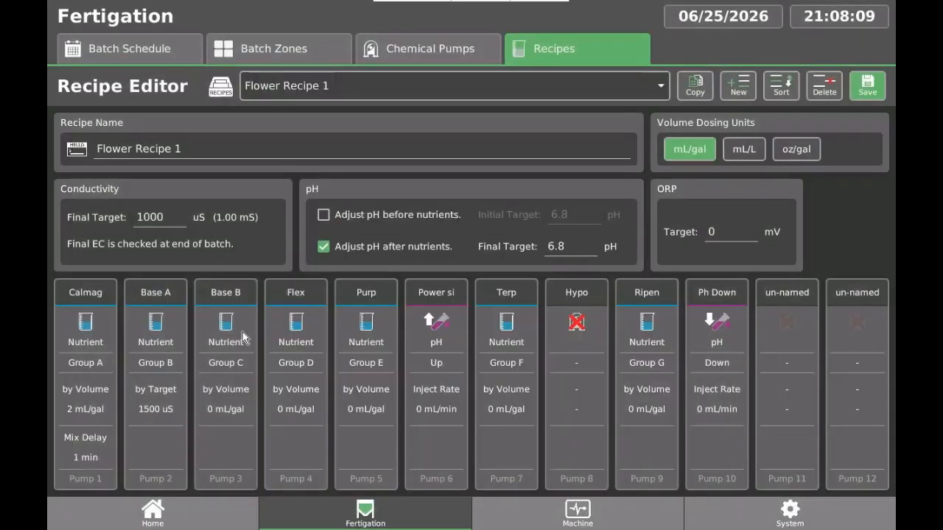
- Switch the Base B part to dosing by target with a target EC of 3000 uS
left_click(242, 332)
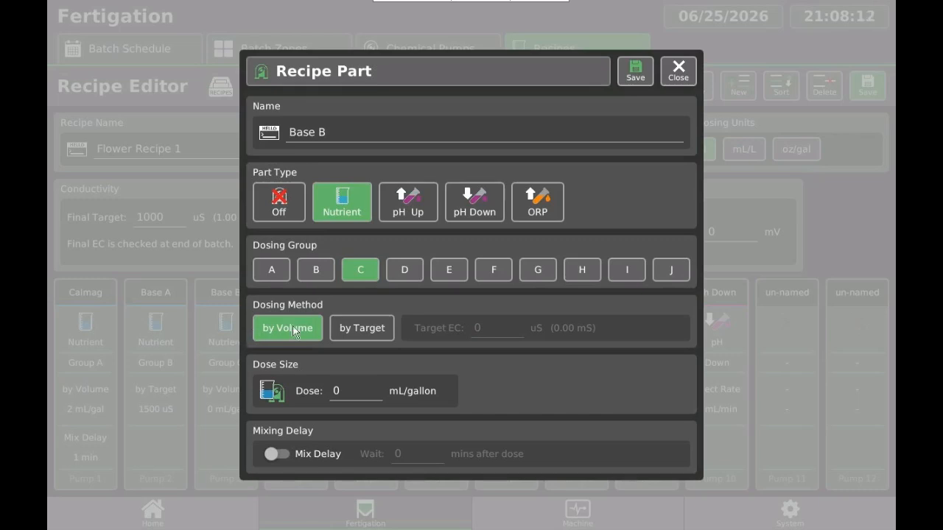
left_click(360, 331)
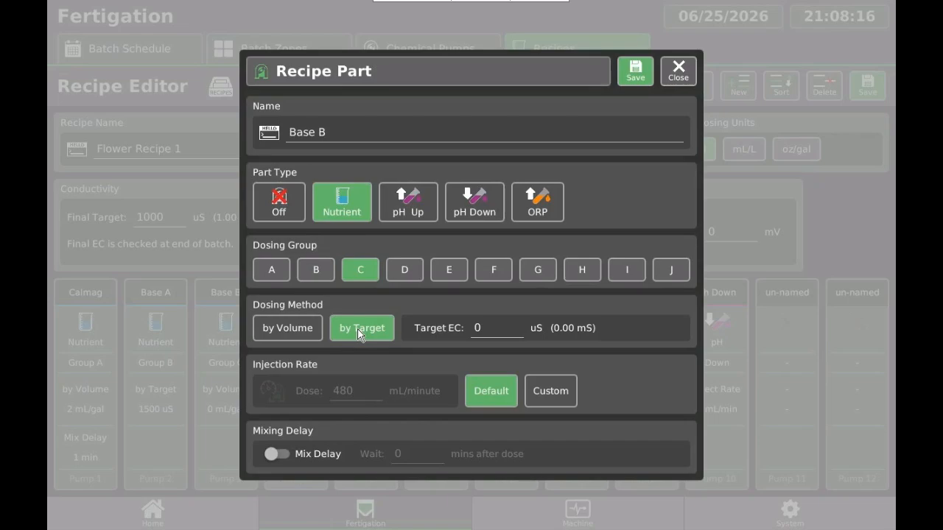
left_click(480, 331)
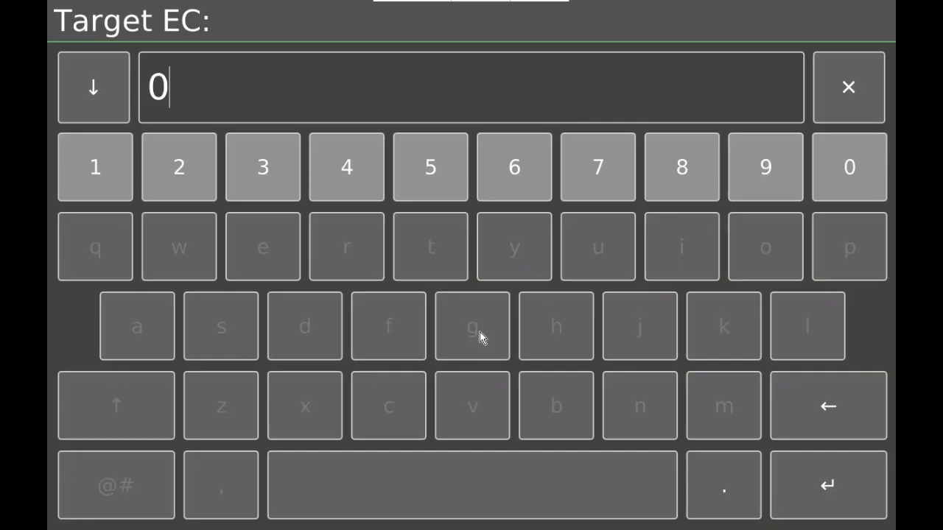
key("BackSpace")
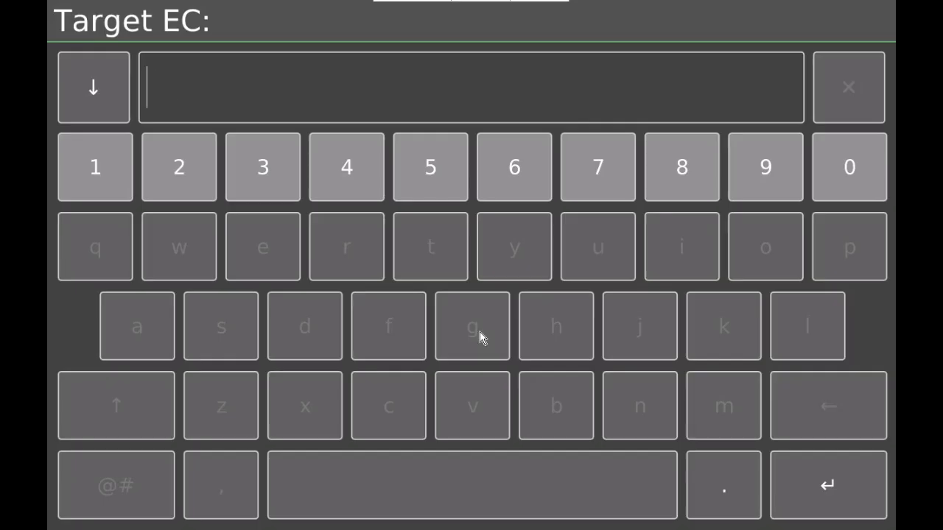
type("3000")
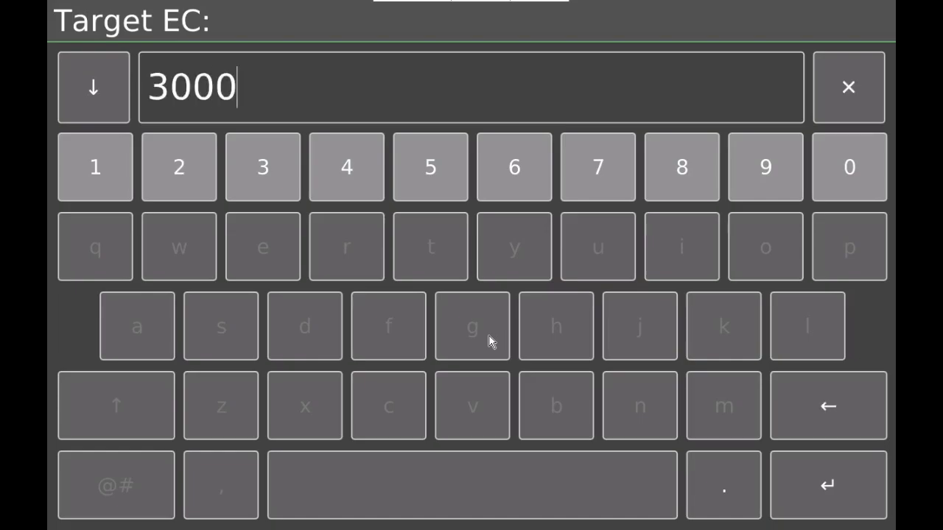
key("Return")
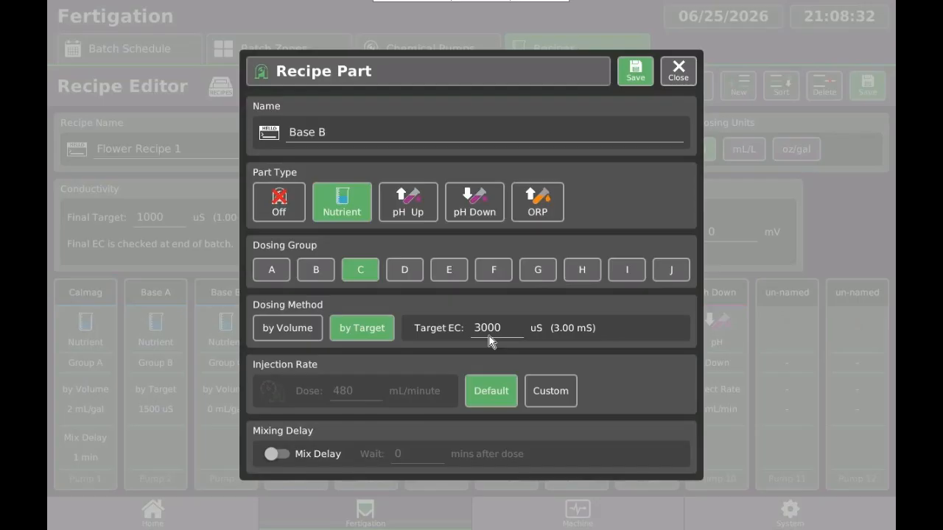
- Give the Base B part a custom injection rate of 240 mL/minute
left_click(557, 402)
left_click(363, 395)
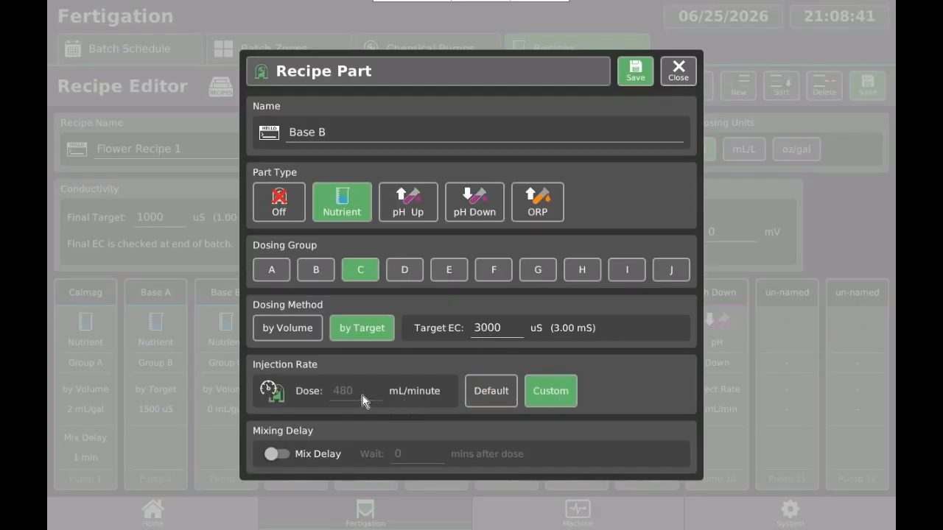
key("BackSpace")
key("BackSpace")
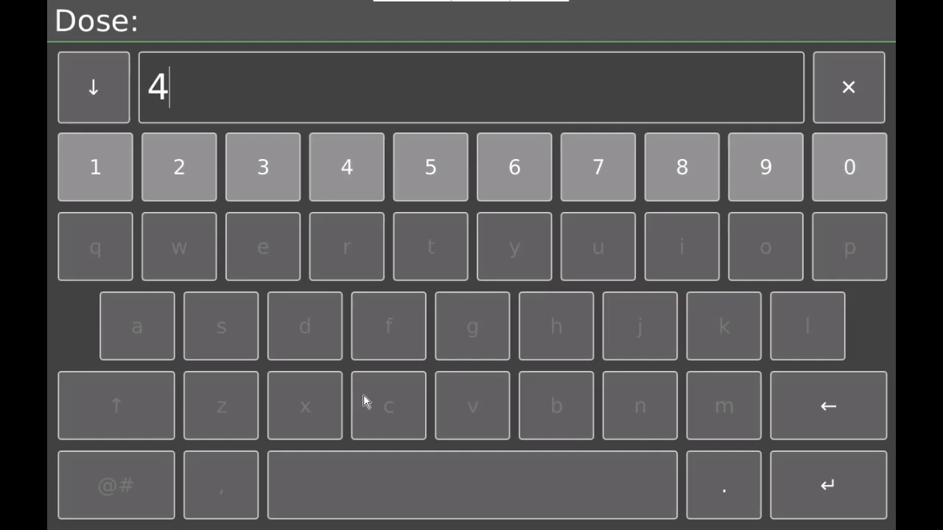
key("BackSpace")
type("240")
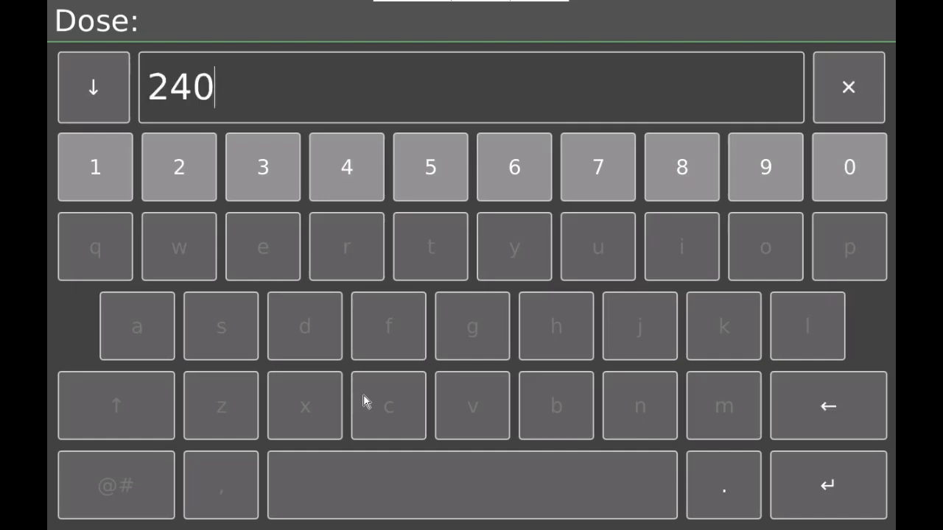
key("Return")
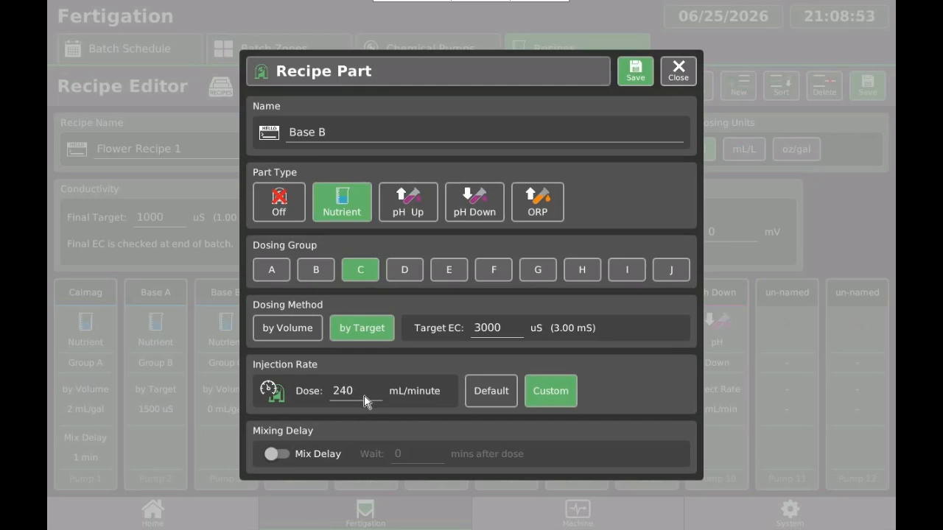
- Enable a mix delay of 2 minutes after the Base B dose, and save and close the part
left_click(291, 455)
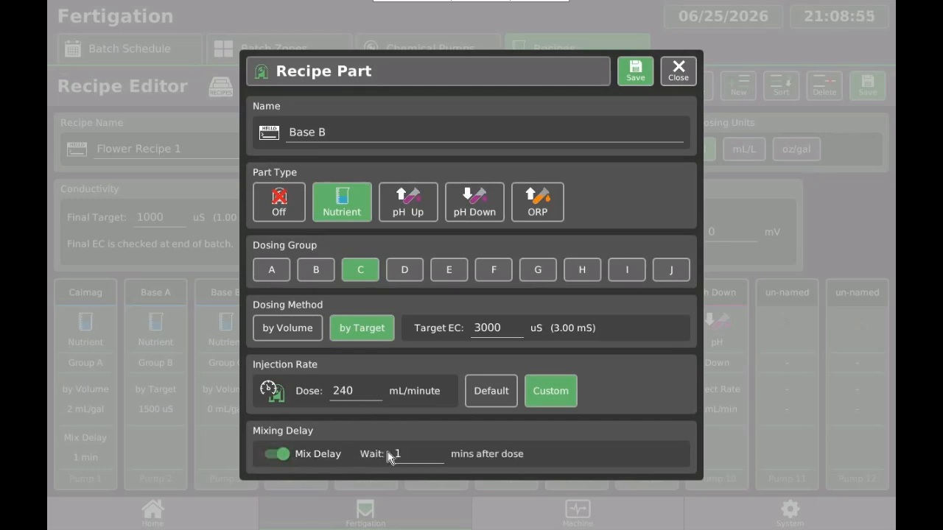
left_click(412, 461)
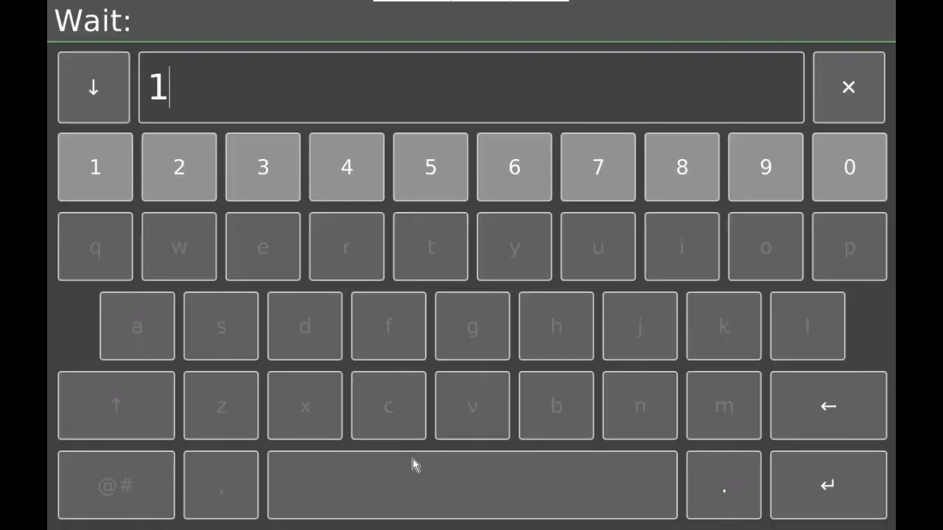
key("BackSpace")
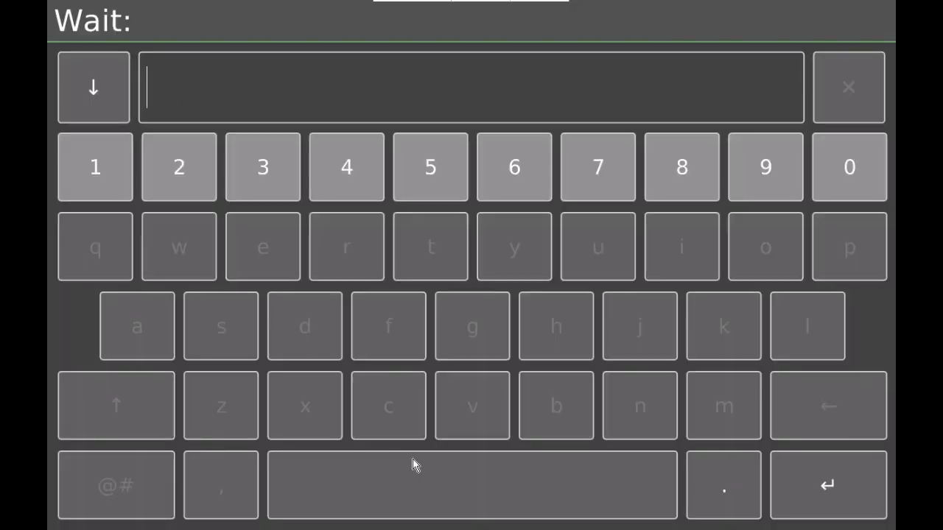
type("2")
key("Return")
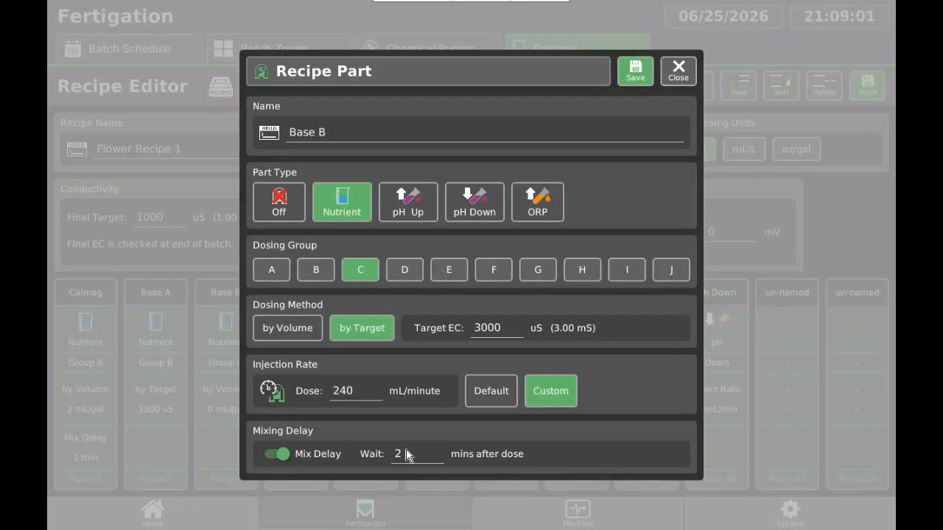
left_click(630, 79)
left_click(672, 75)
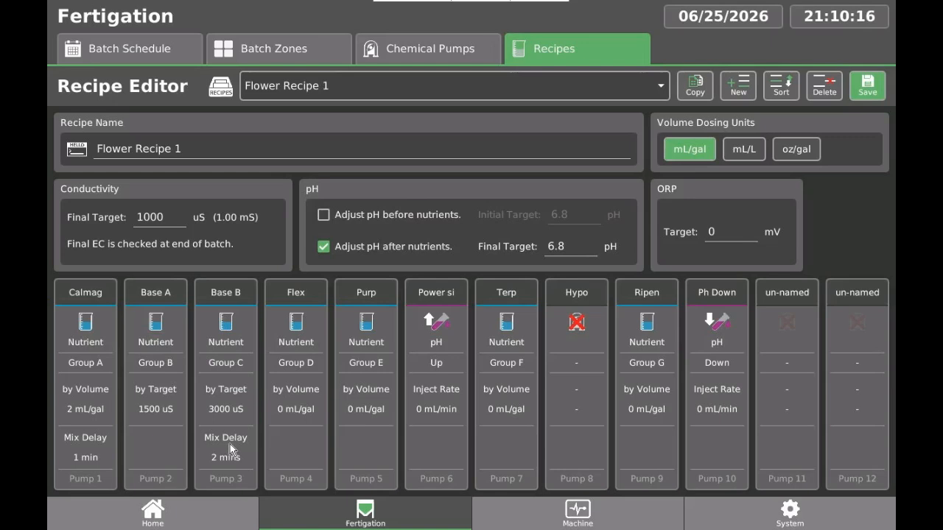
- Turn the Purp part off in Flower Recipe 1, and save and close it
left_click(359, 398)
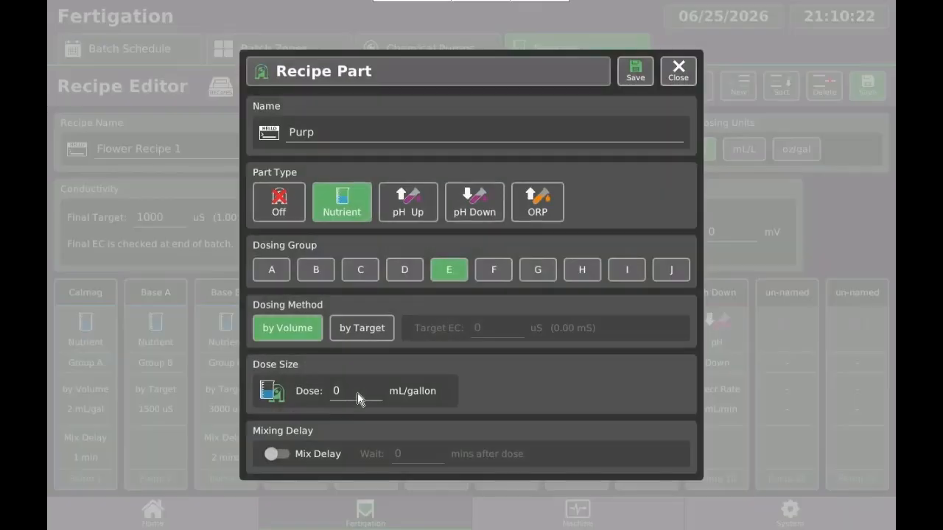
left_click(289, 212)
left_click(641, 76)
left_click(678, 74)
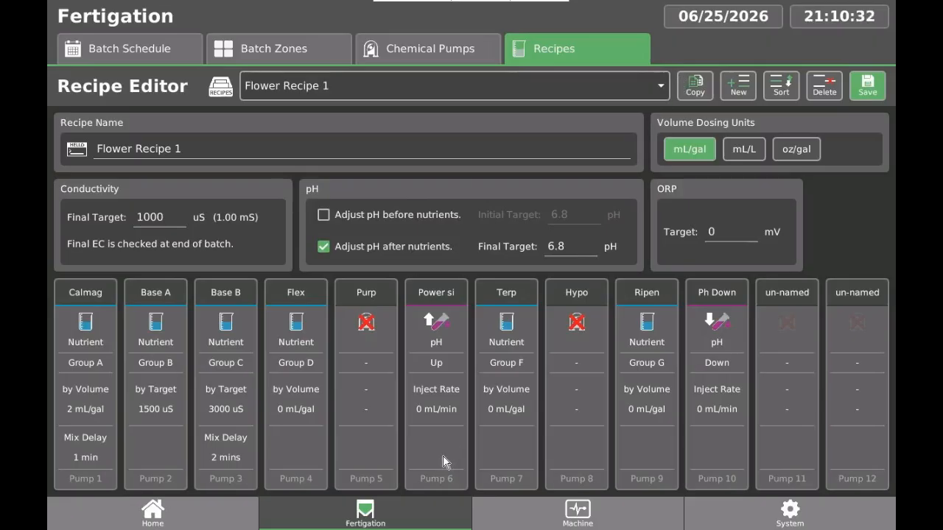
- Set the Power si pH Up part's injection rate to 5 mL/minute, and save and close it
left_click(448, 385)
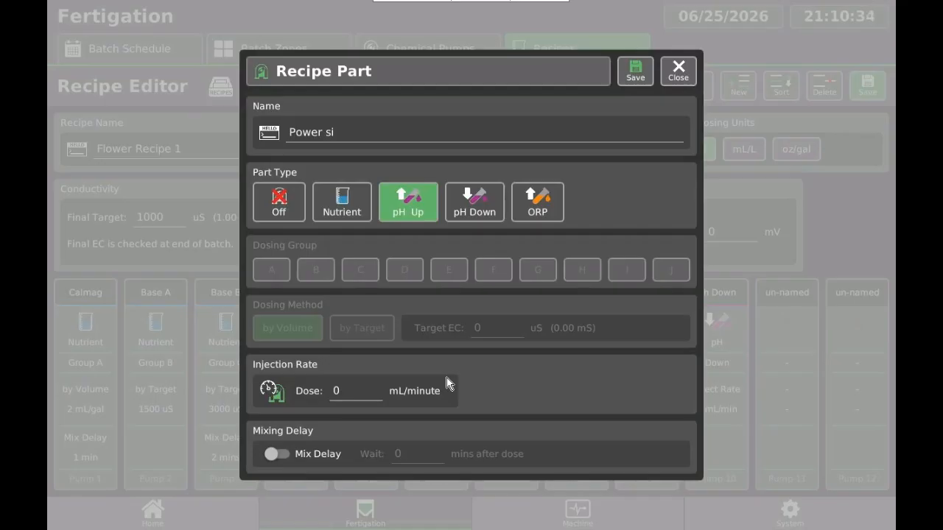
left_click(353, 394)
key("BackSpace")
type("5")
key("Return")
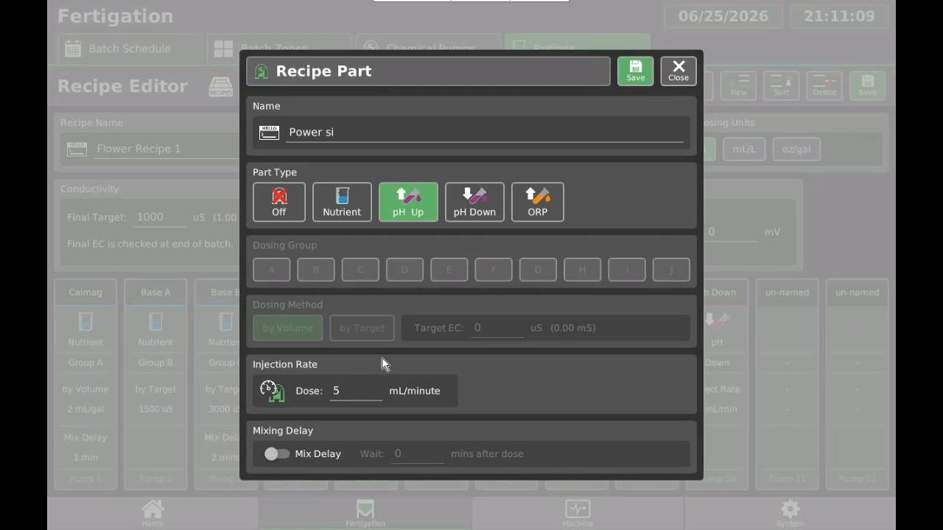
left_click(635, 74)
left_click(676, 76)
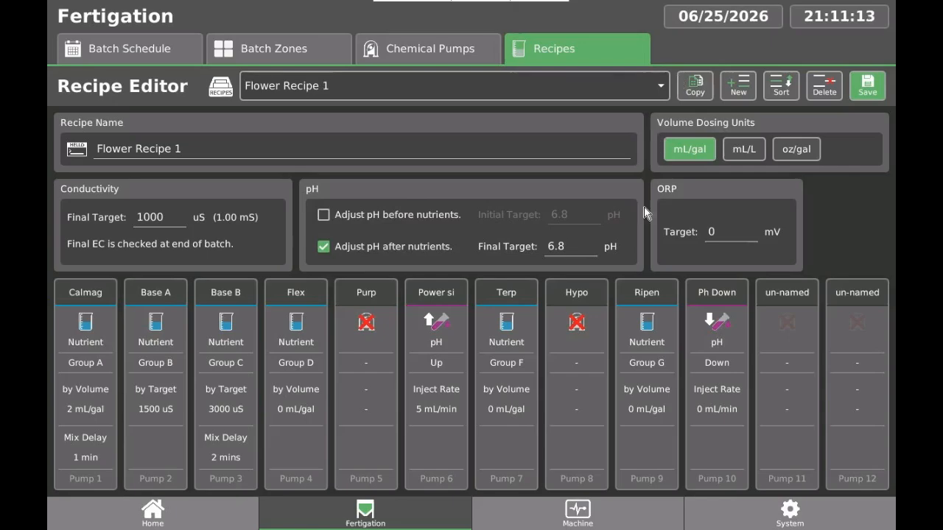
- Set the Ph Down part's injection rate to 10 mL/minute, and save and close it
left_click(732, 398)
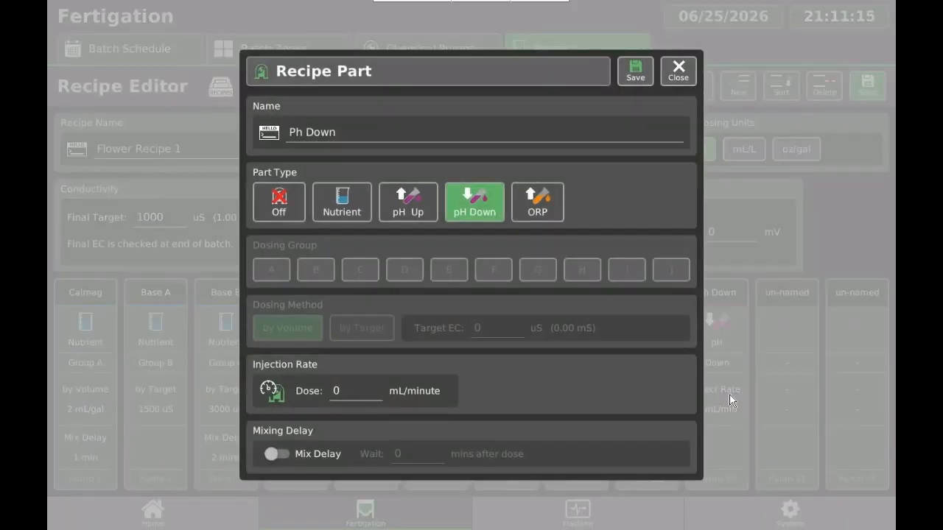
left_click(355, 393)
key("BackSpace")
type("10")
key("Return")
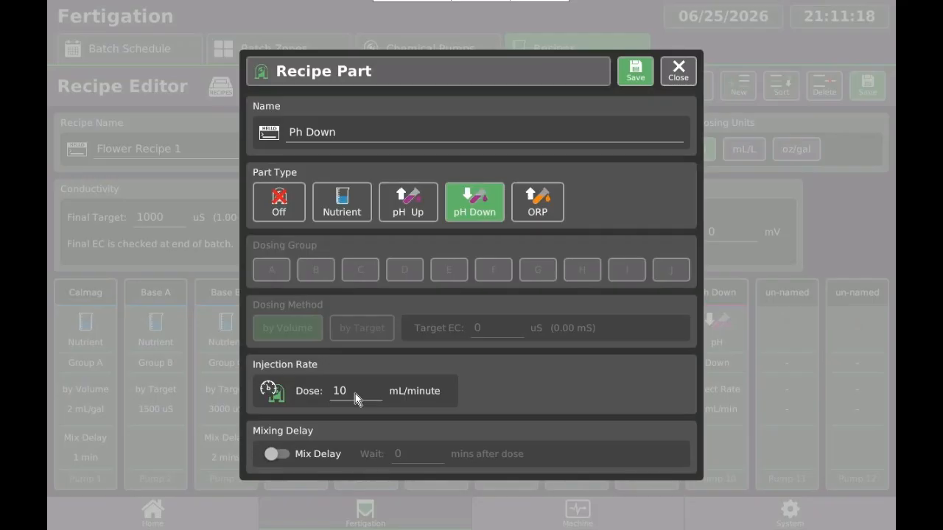
left_click(639, 77)
left_click(671, 79)
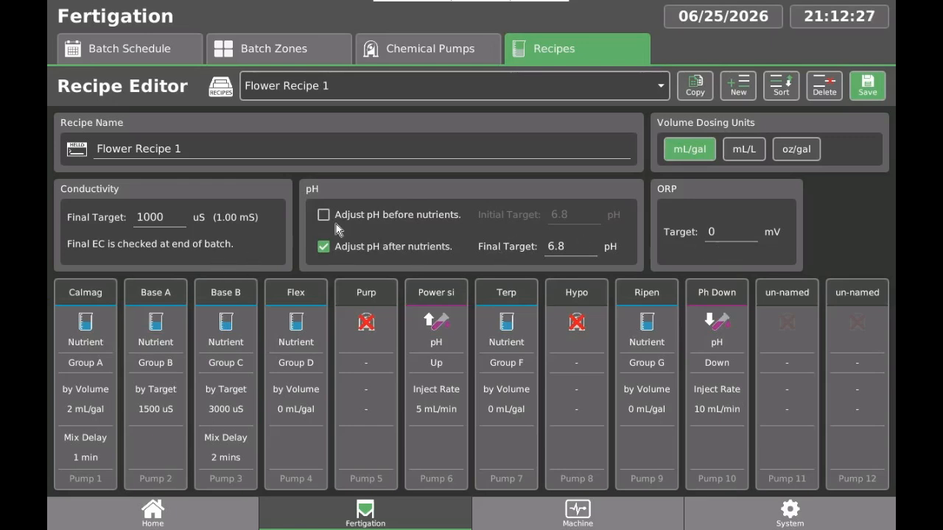
- Set the final conductivity target of Flower Recipe 1 to 3000 uS
left_click(161, 215)
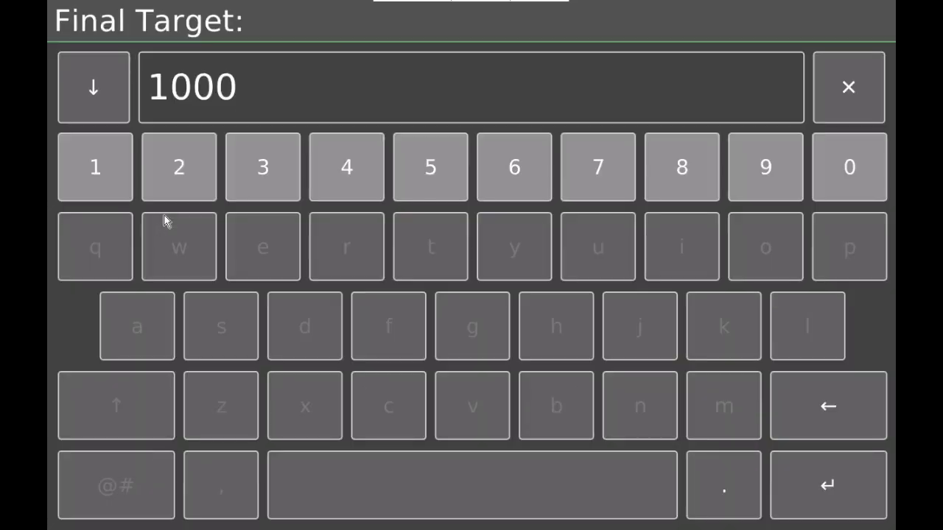
key("BackSpace")
key("BackSpace")
key("BackSpace")
key("BackSpace")
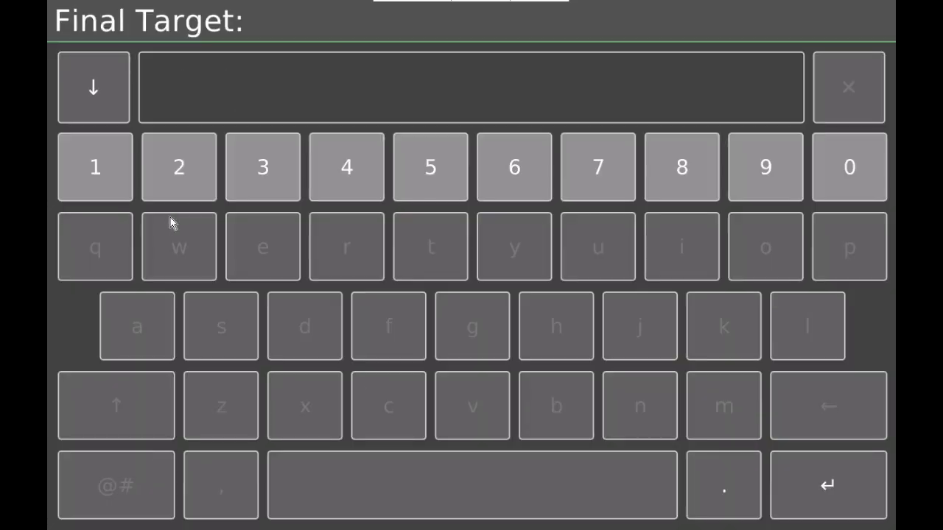
type("3000")
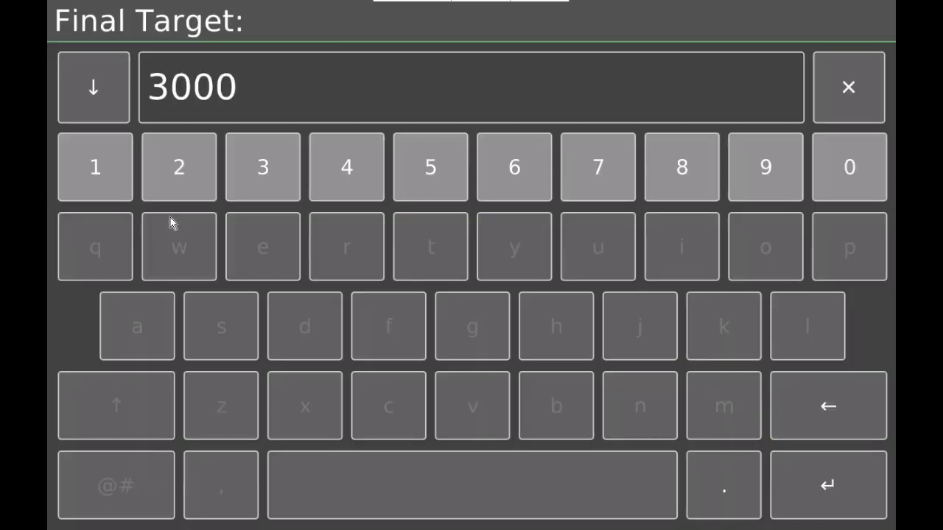
key("Return")
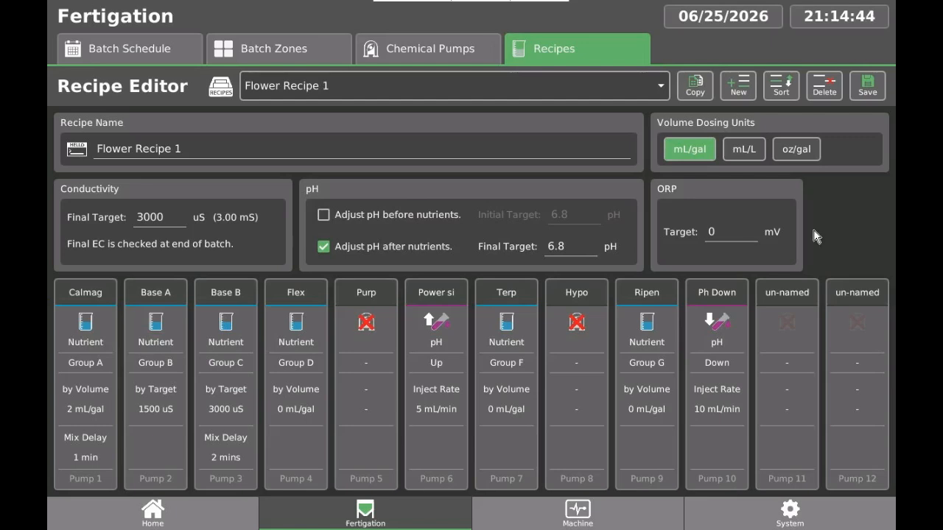
- Copy Flower Recipe 1 and name the copy Flower Recipe 2
left_click(698, 94)
left_click(202, 150)
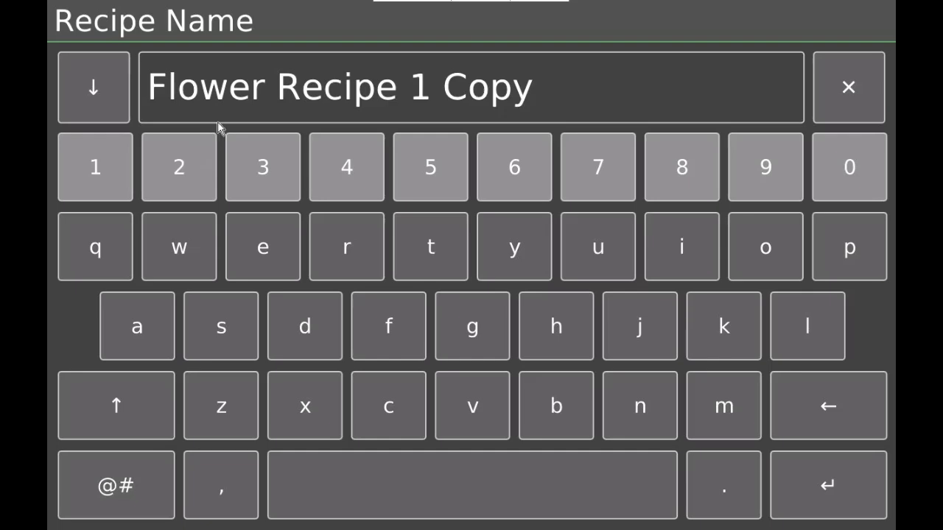
left_click_drag(409, 96, 597, 96)
type("2")
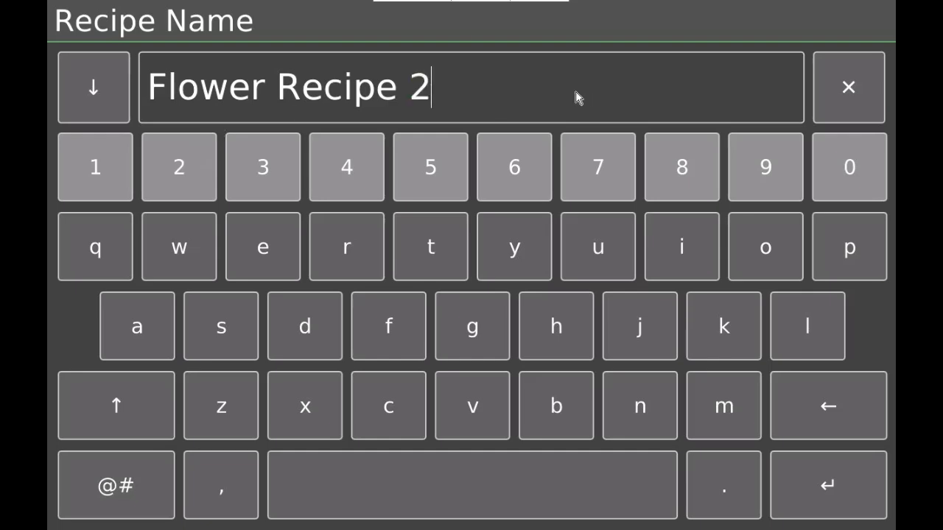
key("Return")
- Set the final conductivity target of Flower Recipe 2 to 3500 uS
left_click(175, 221)
key("BackSpace")
key("BackSpace")
key("BackSpace")
type("500")
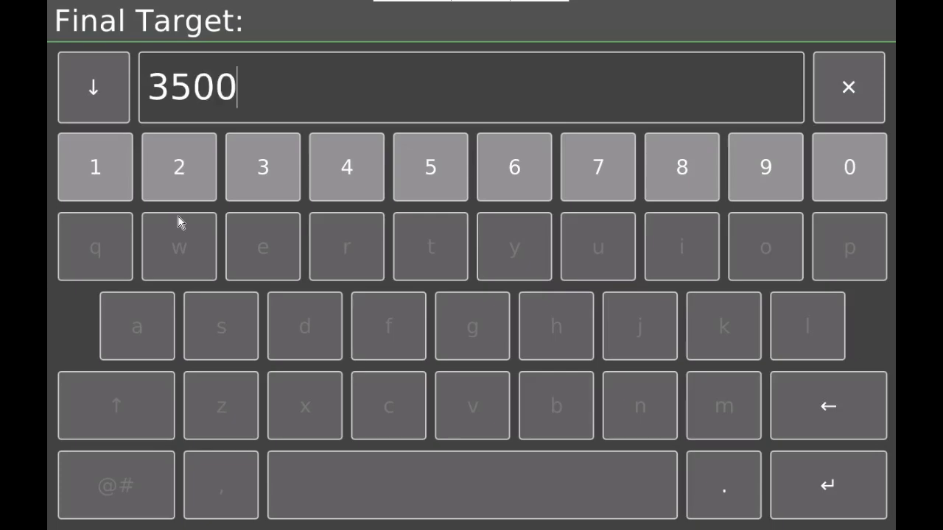
key("Return")
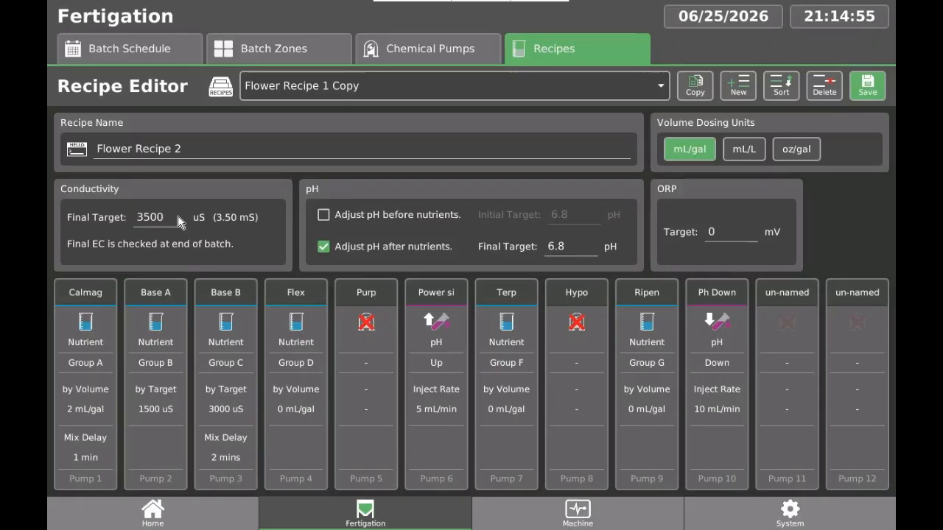
- Set the Base B part's target EC to 3500 uS, close the part, and save Flower Recipe 2
left_click(226, 352)
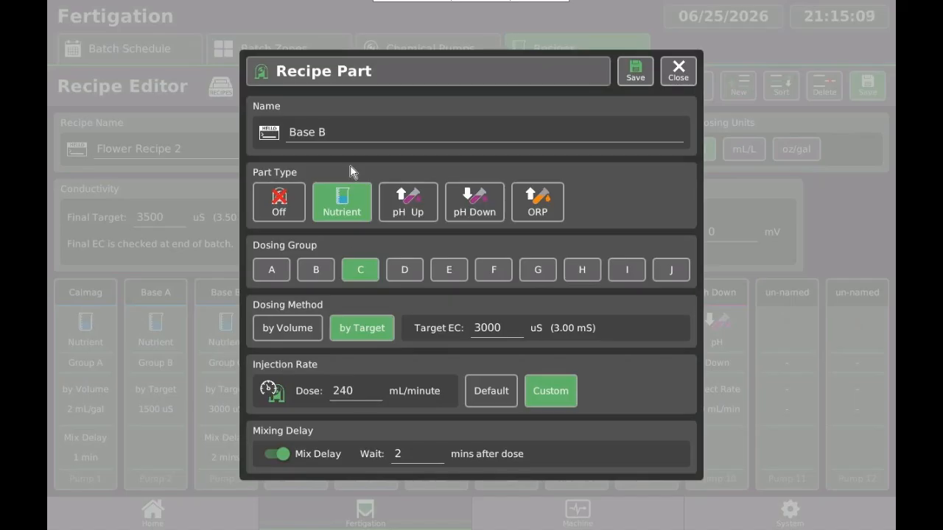
left_click(513, 335)
key("BackSpace")
key("BackSpace")
key("BackSpace")
type("500")
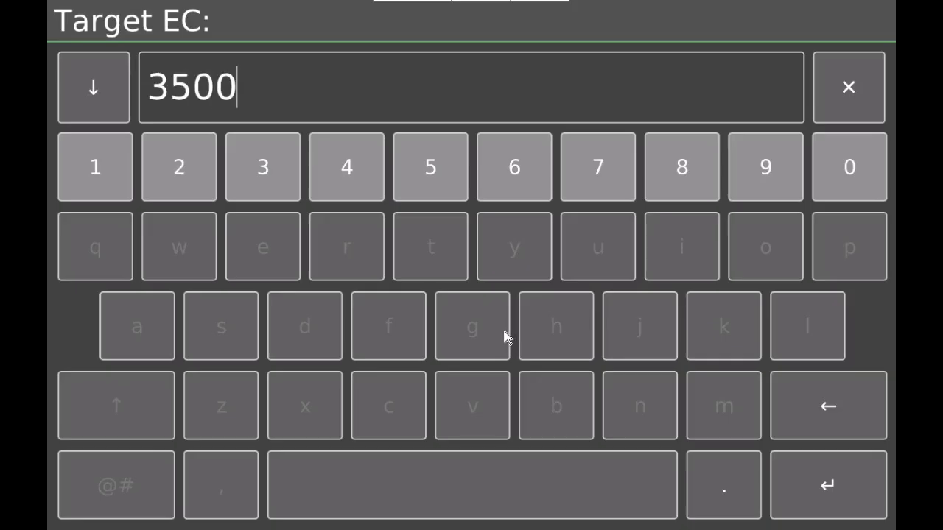
key("Return")
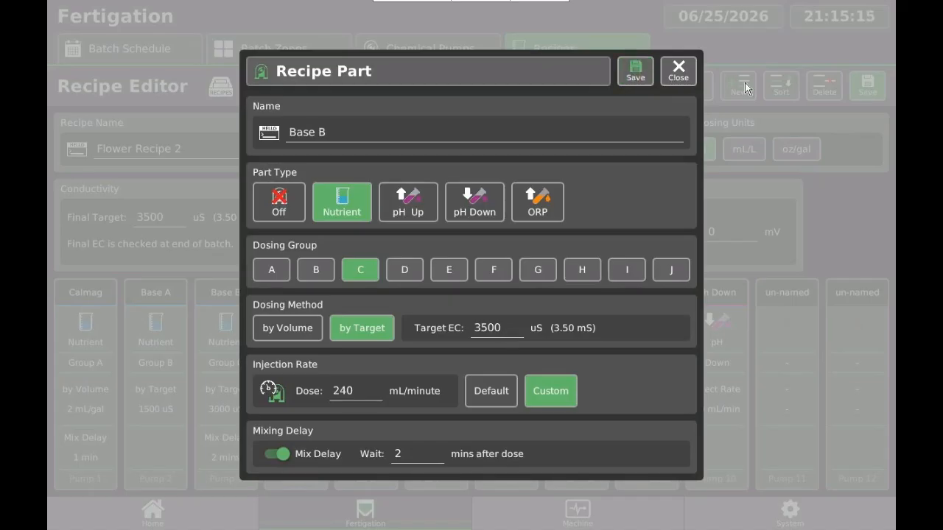
left_click(679, 75)
left_click(871, 89)
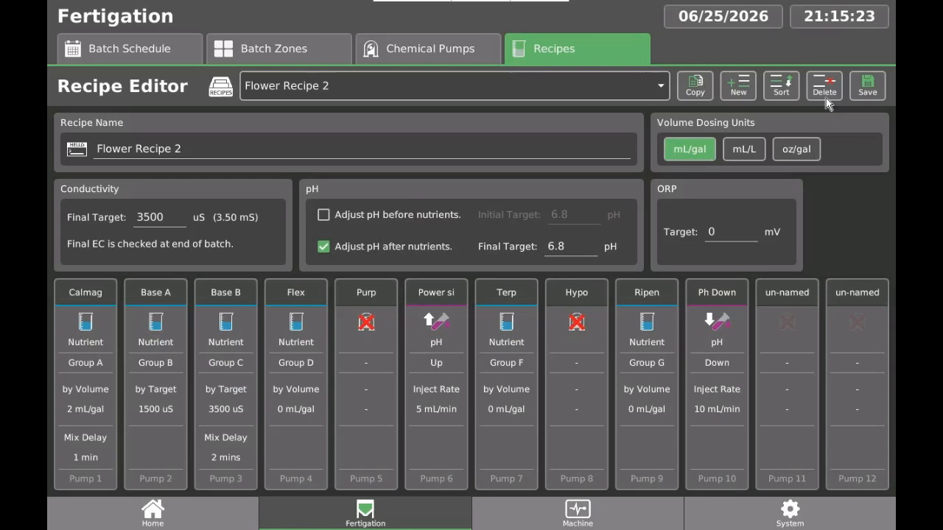
- Compare the saved Flower Recipe 1 and Flower Recipe 2 by switching between them, and return to the Home screen
left_click(604, 87)
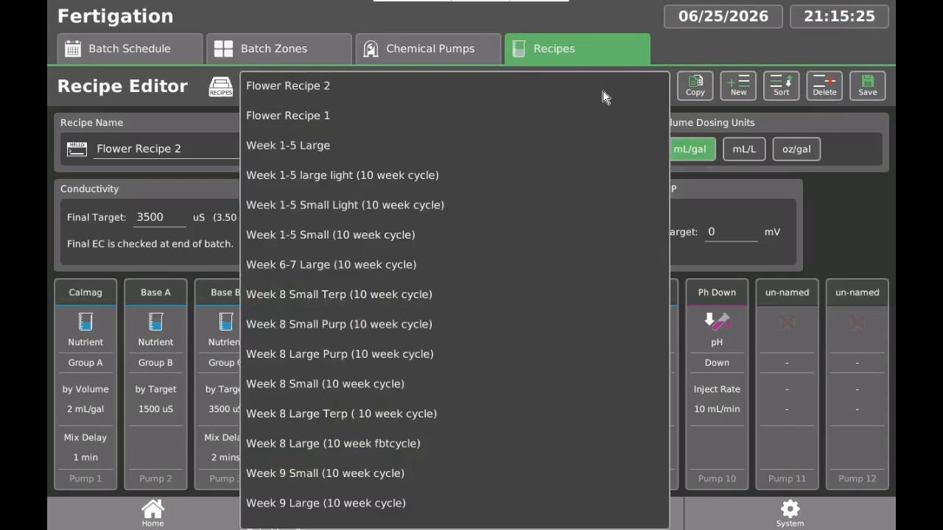
left_click(592, 98)
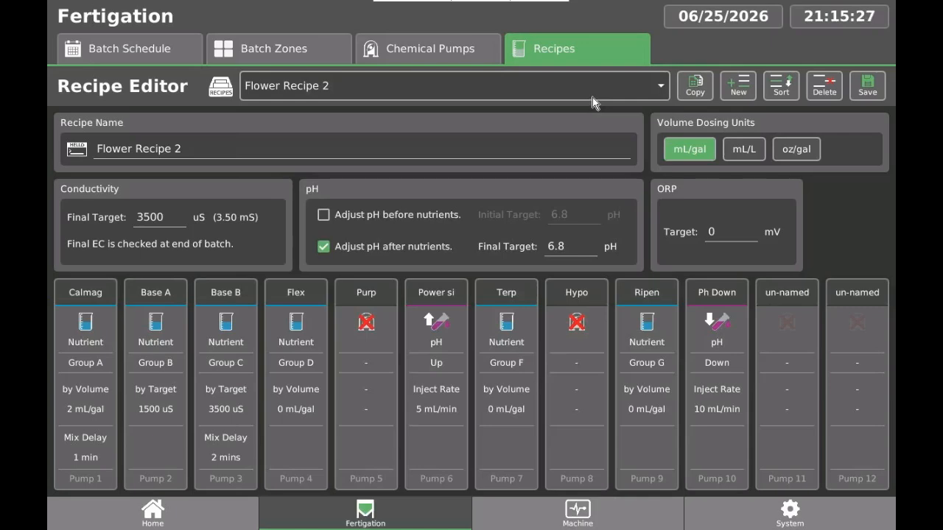
left_click(596, 100)
left_click(389, 117)
left_click(318, 91)
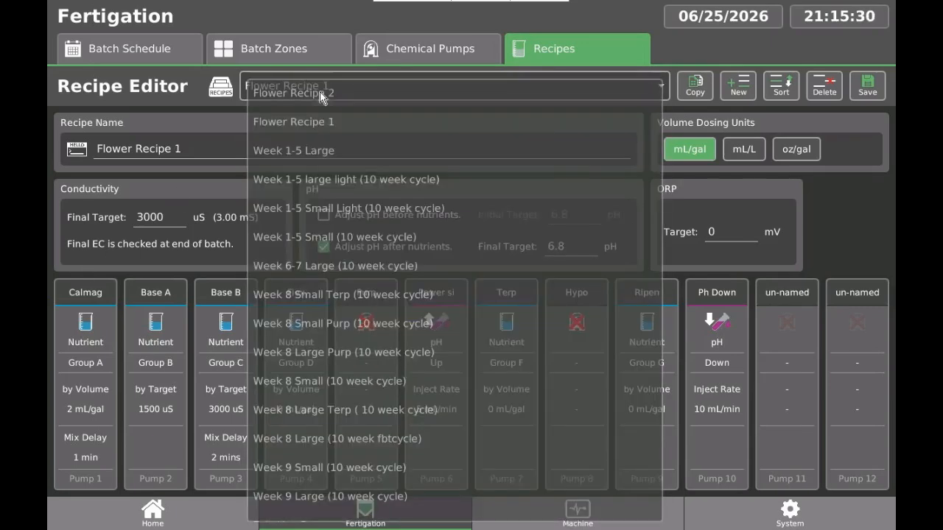
left_click(315, 88)
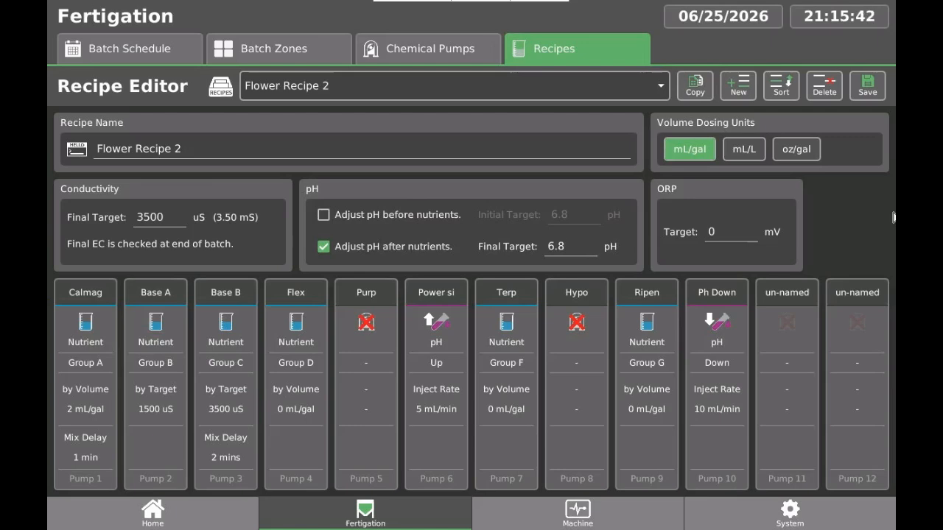
left_click(120, 514)
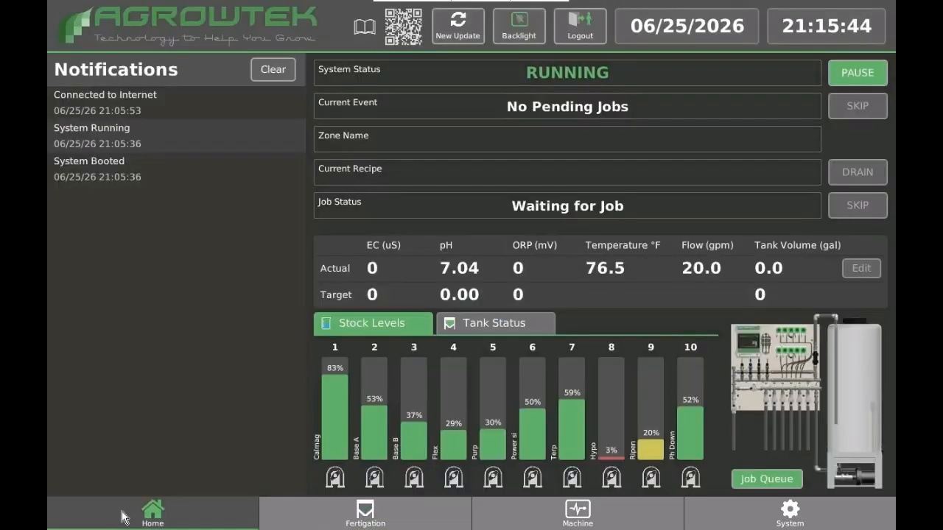